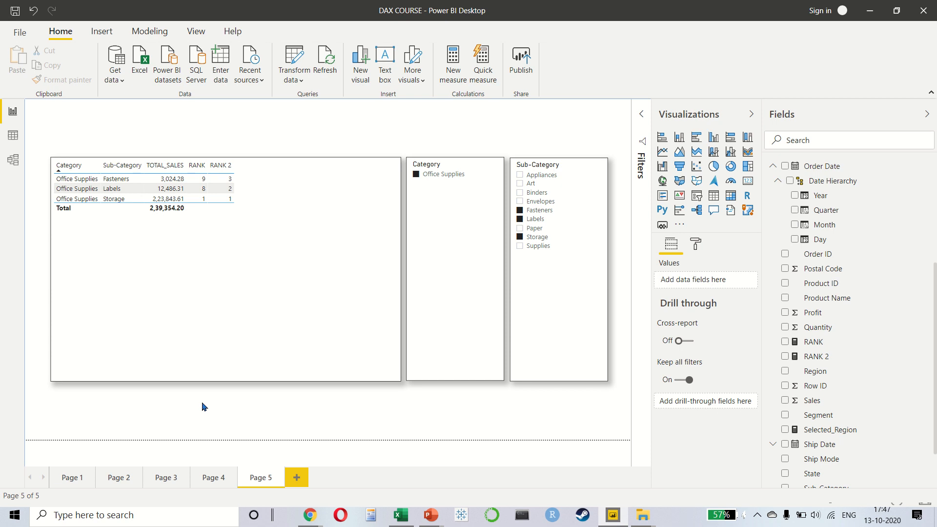
Step: Add a new report page and paste a copy of Page 5's sales ranking table onto it
left_click(296, 477)
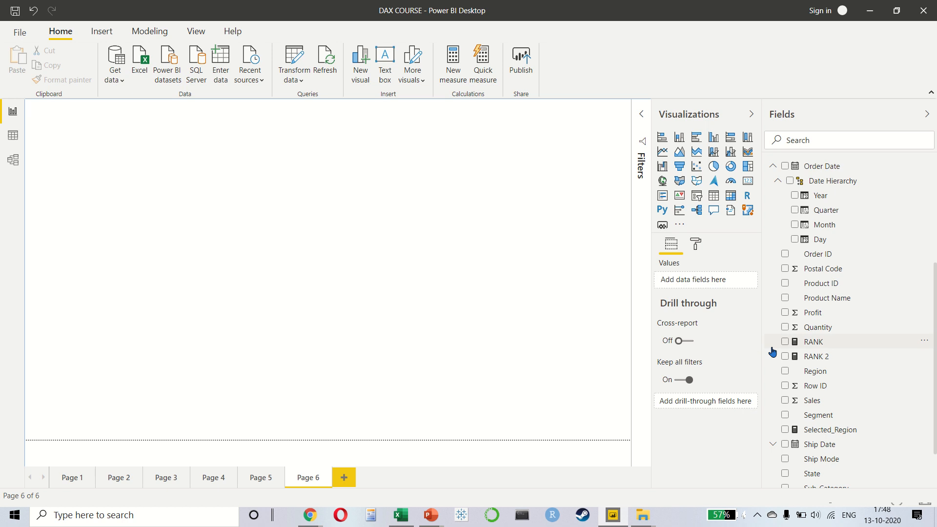
left_click(266, 482)
left_click(135, 366)
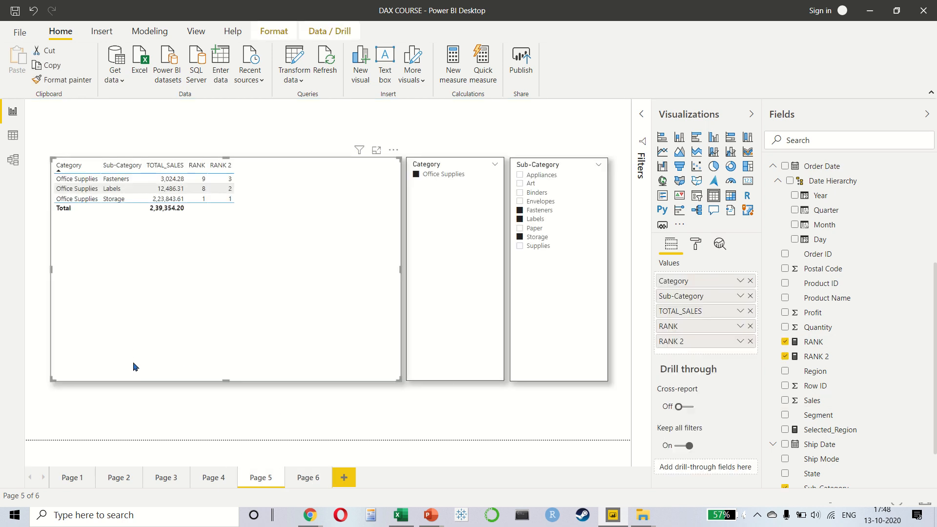
left_click(313, 483)
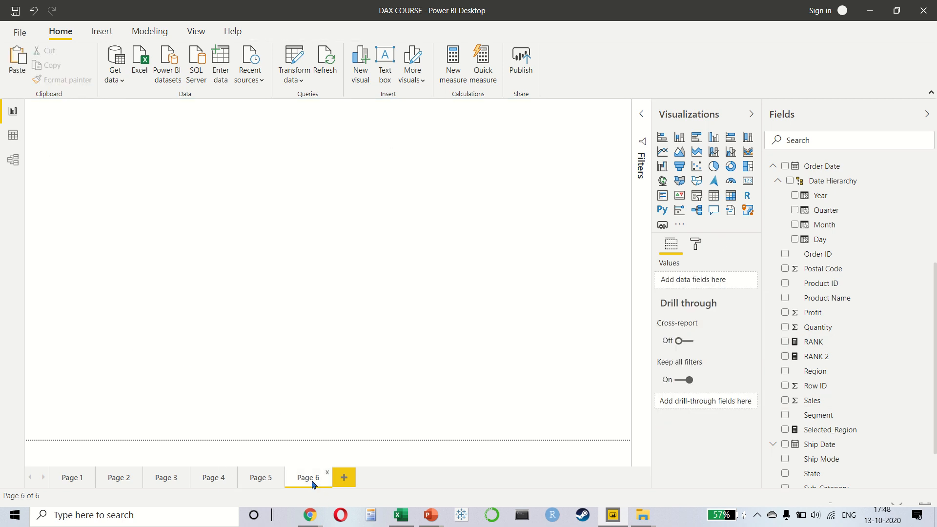
key("ctrl+v")
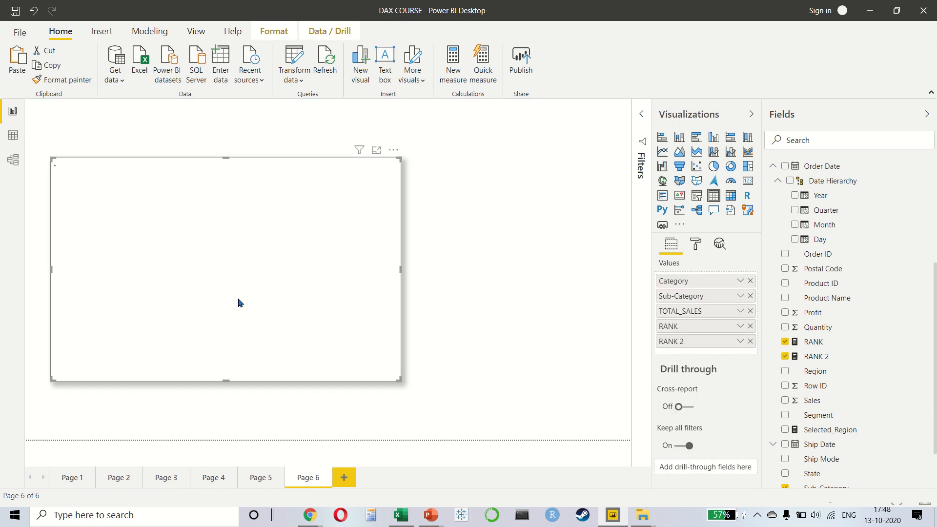
Step: Reduce the pasted table visual's fields to Sub-Category only
left_click(750, 326)
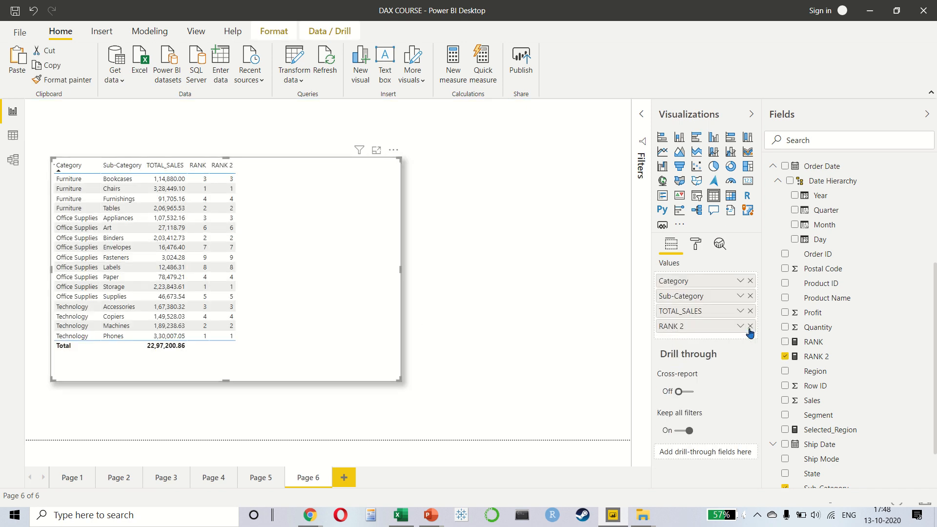
left_click(750, 311)
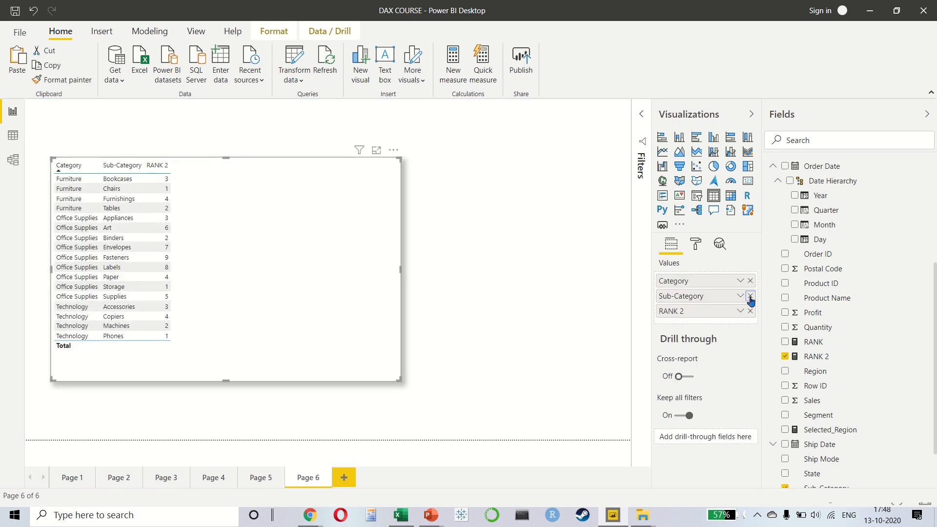
left_click(749, 296)
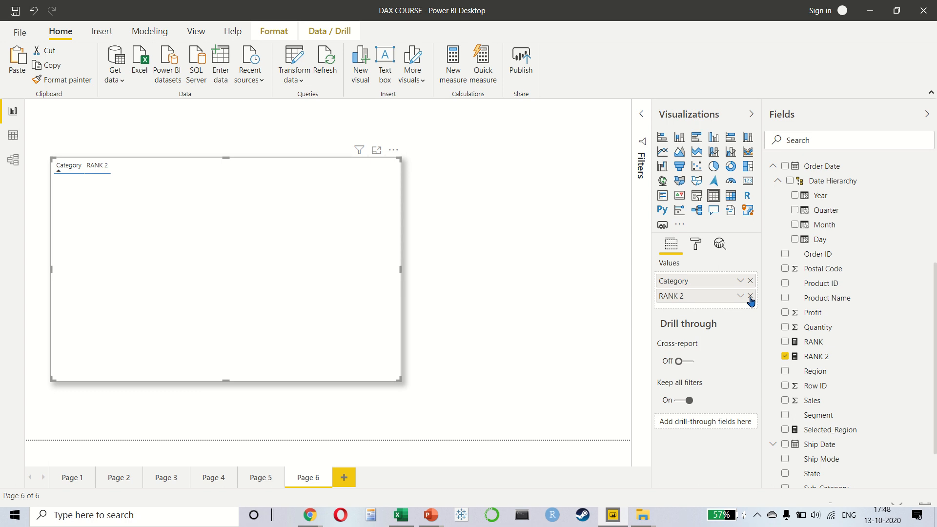
left_click(750, 297)
scroll(851, 442, "down", 2)
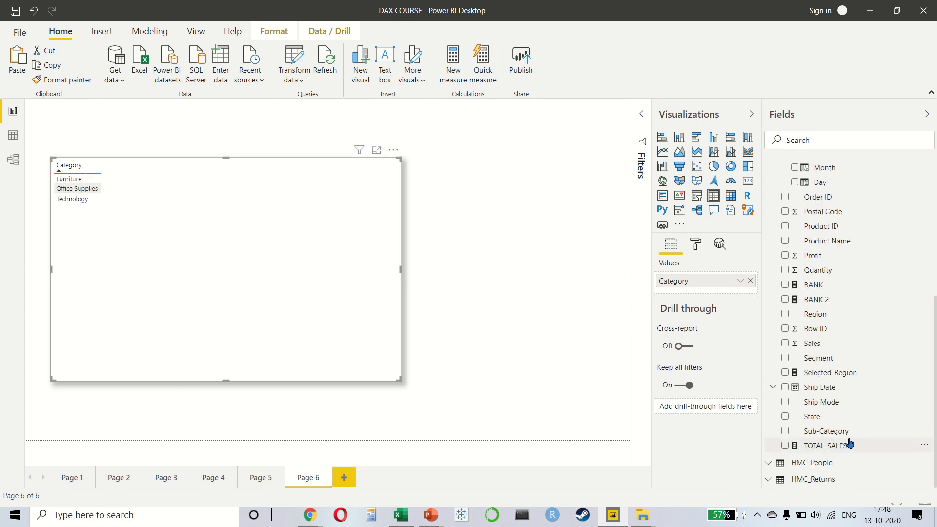
left_click_drag(837, 431, 727, 282)
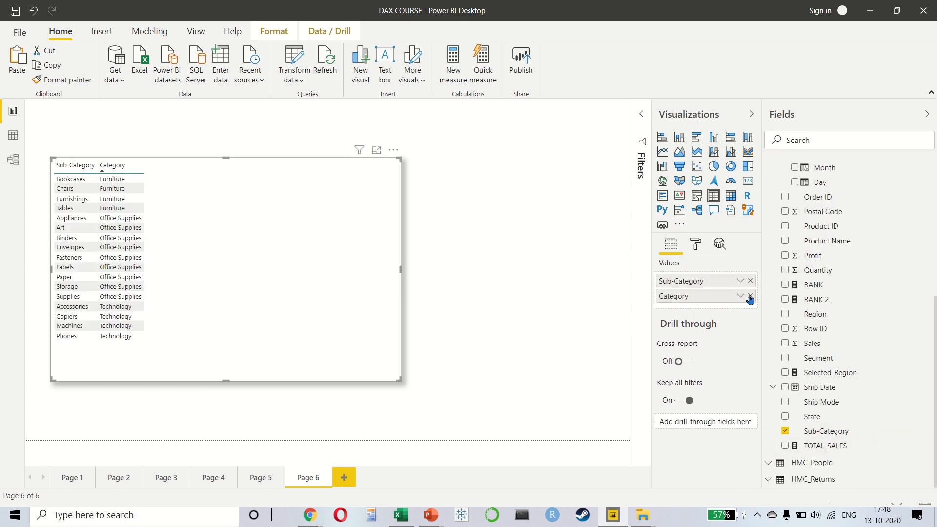
left_click(750, 297)
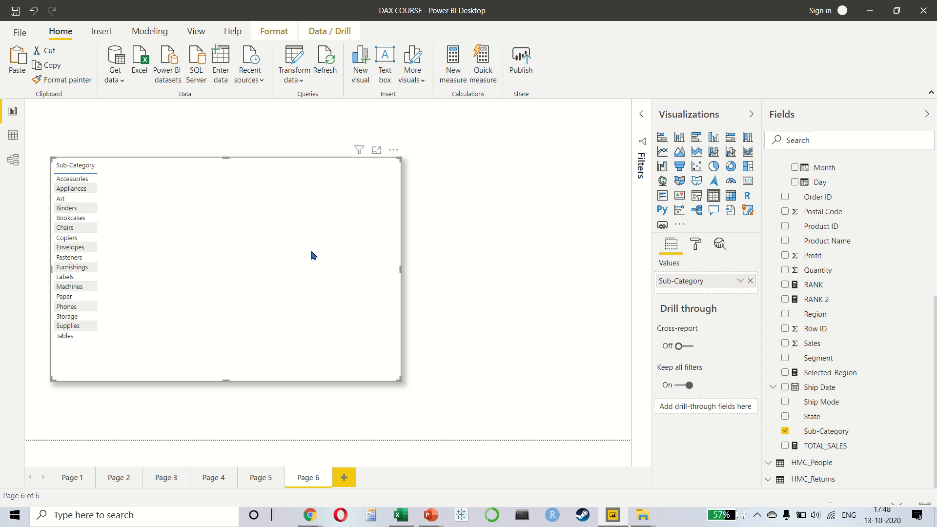
left_click(13, 137)
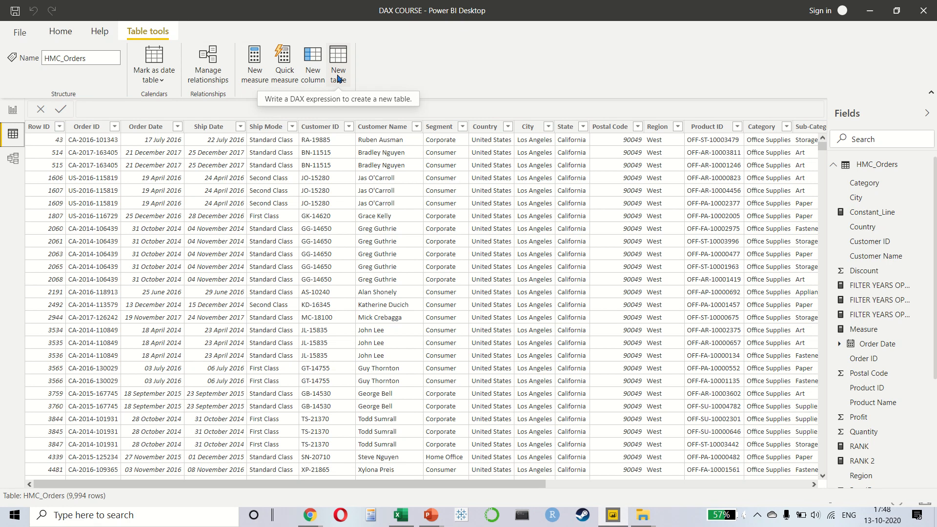
left_click(72, 33)
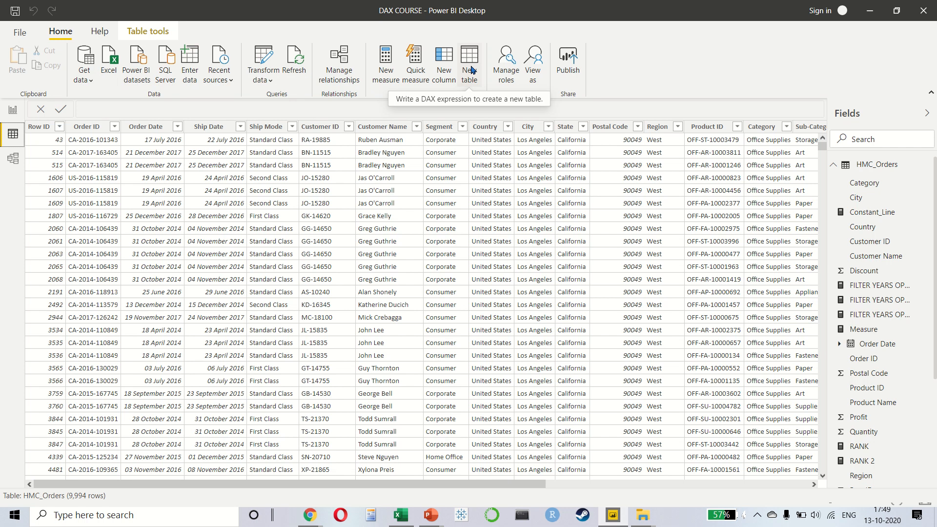
left_click(472, 70)
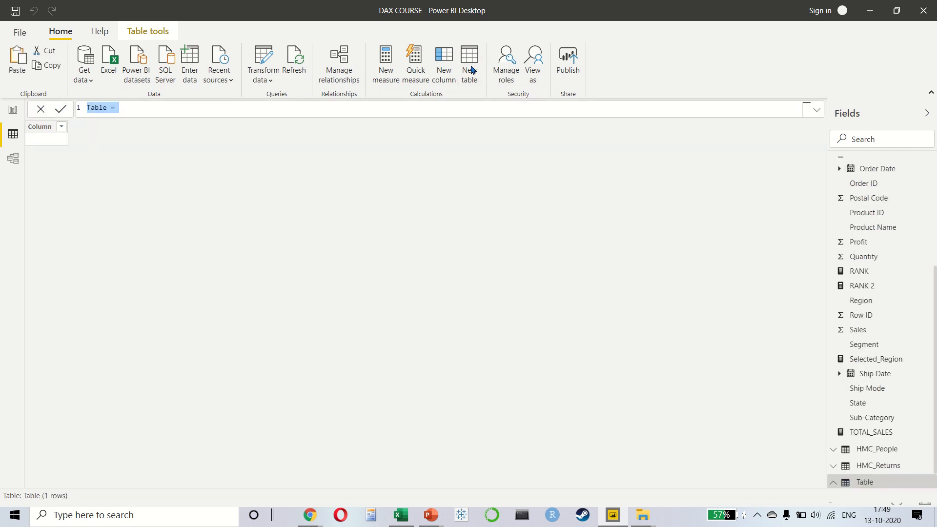
key("Escape")
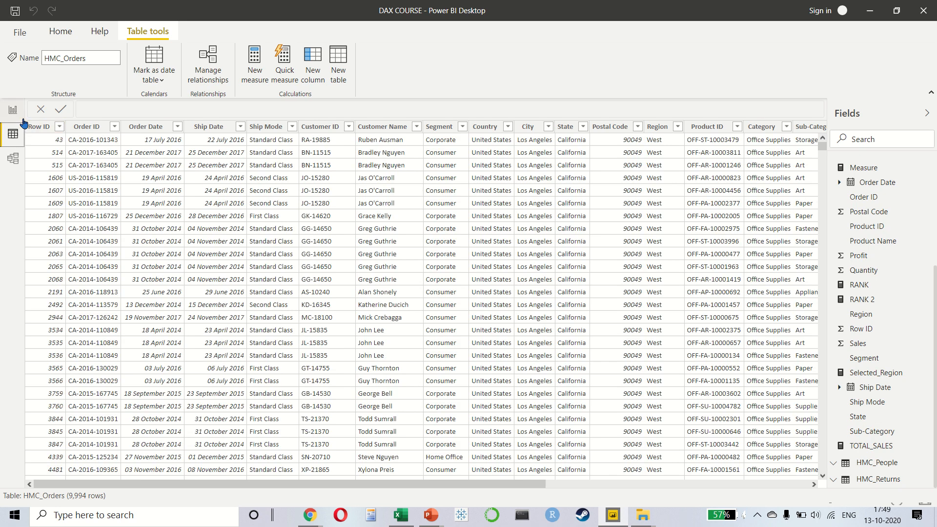
left_click(13, 111)
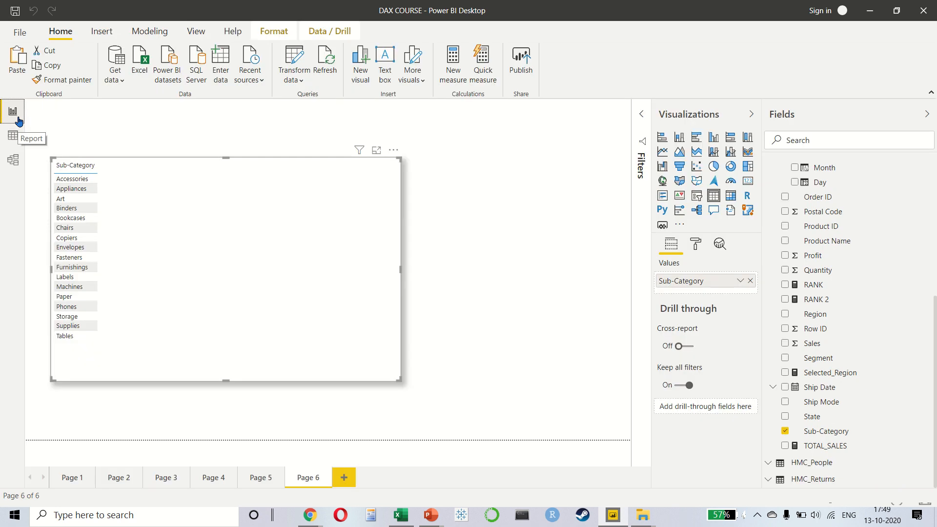
Step: Start a manually entered table with two columns named TopNValues and TopN
left_click(219, 66)
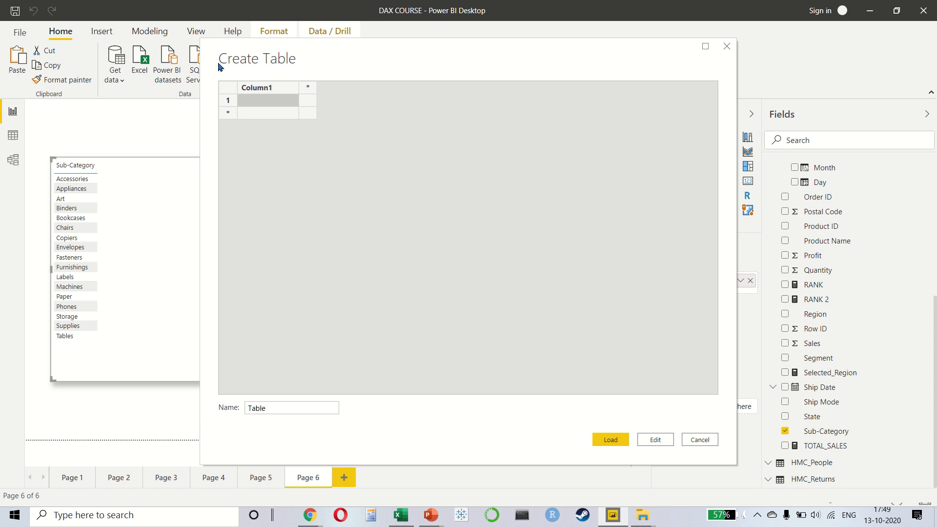
left_click(274, 92)
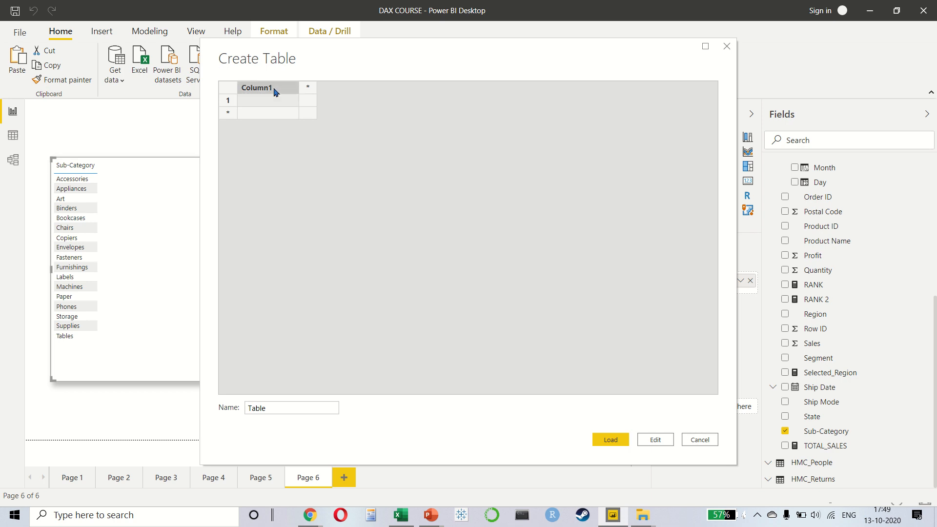
double_click(275, 91)
type("tOP")
key("BackSpace")
key("BackSpace")
key("BackSpace")
key("Caps_Lock")
type("TopNValues")
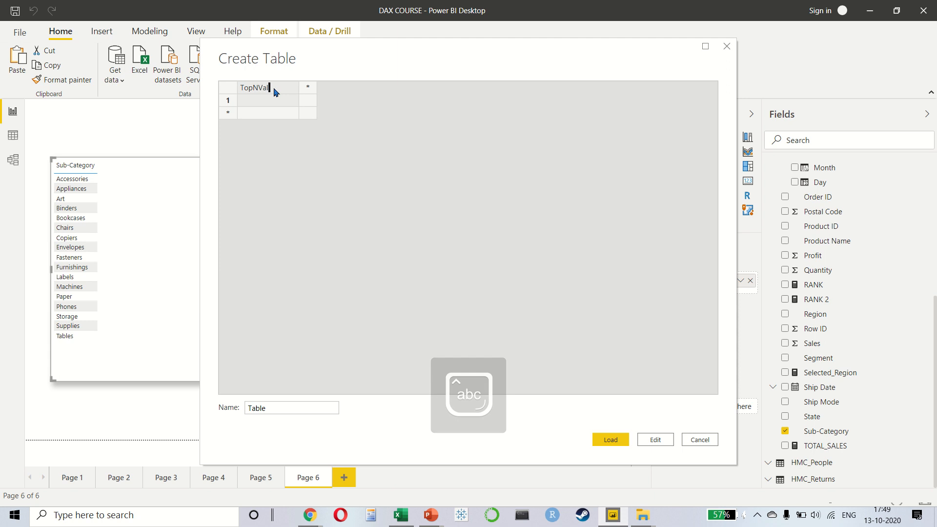
left_click(308, 92)
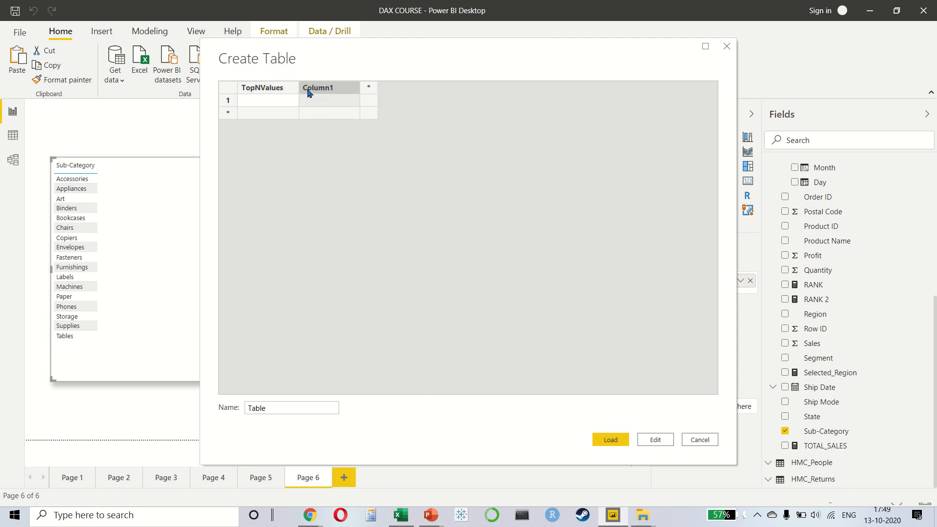
type("TopN")
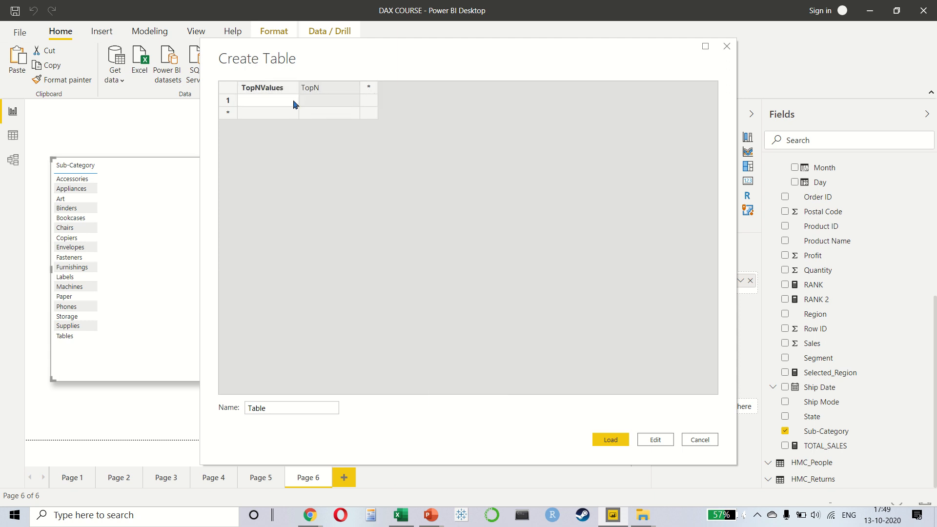
Step: Enter 3, 5 and 10 as the rows of the TopNValues column
left_click(281, 103)
type("3")
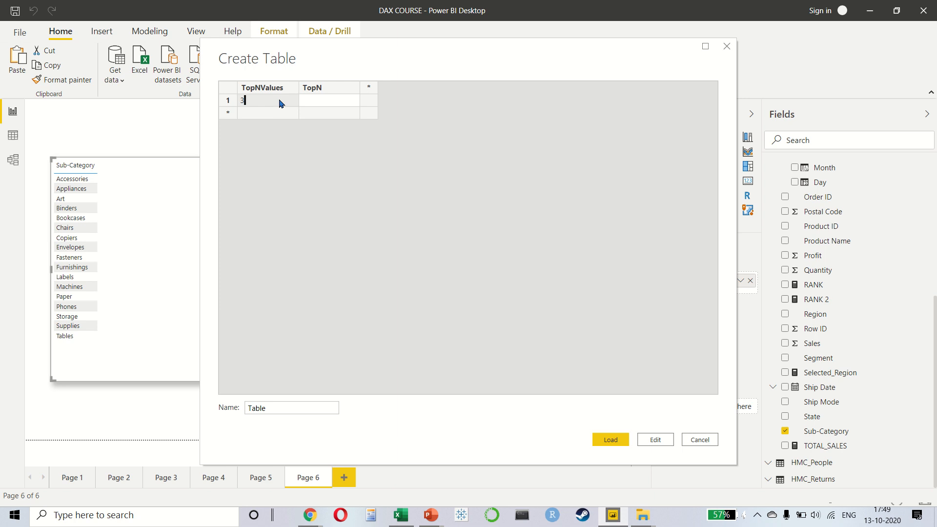
key("Return")
type("5")
key("Return")
type("10")
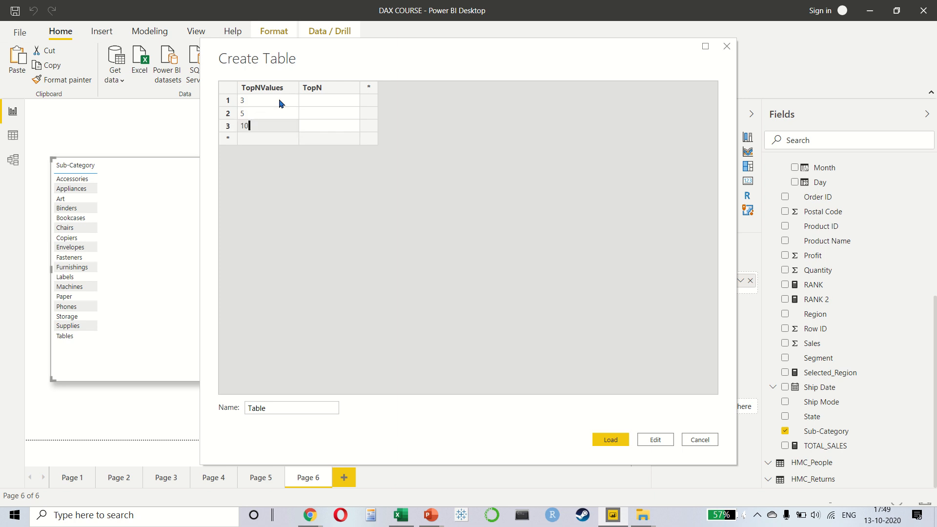
Step: Fill the TopN column with TopN3, TopN5 and TopN10, and load the table into the model
key("Tab")
key("Up")
key("Up")
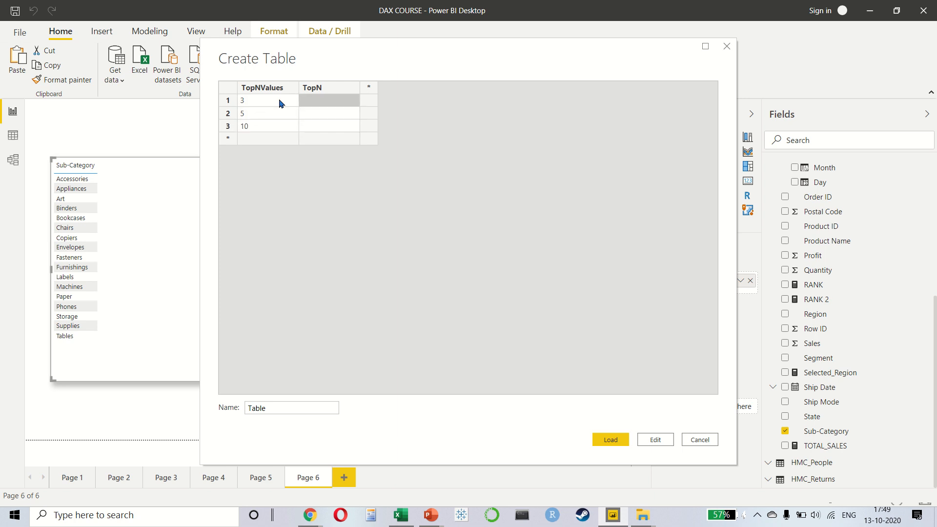
type("TopN")
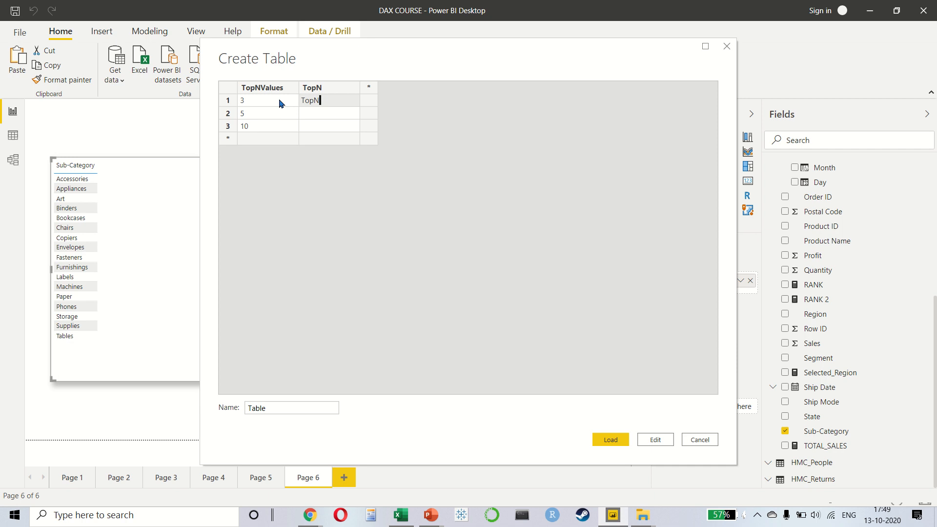
type("3")
key("Return")
type("TopN")
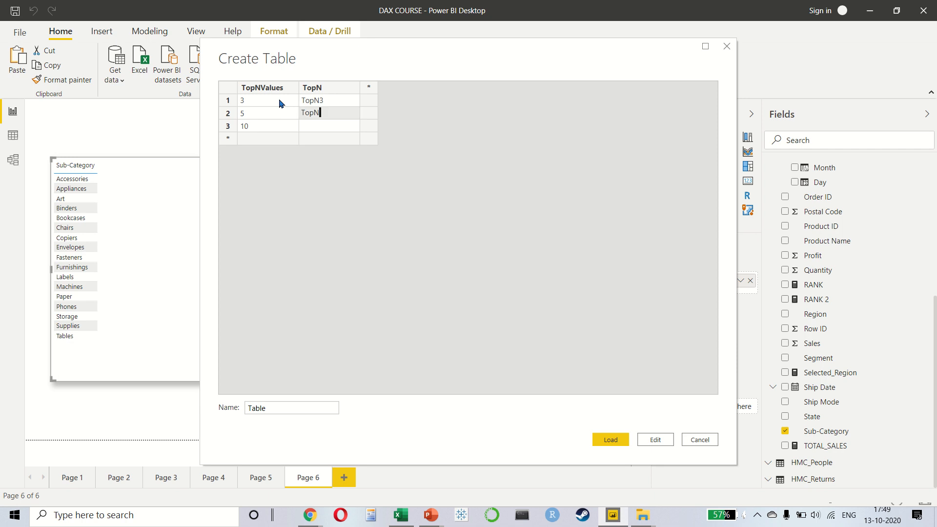
type("5")
key("Return")
type("Top")
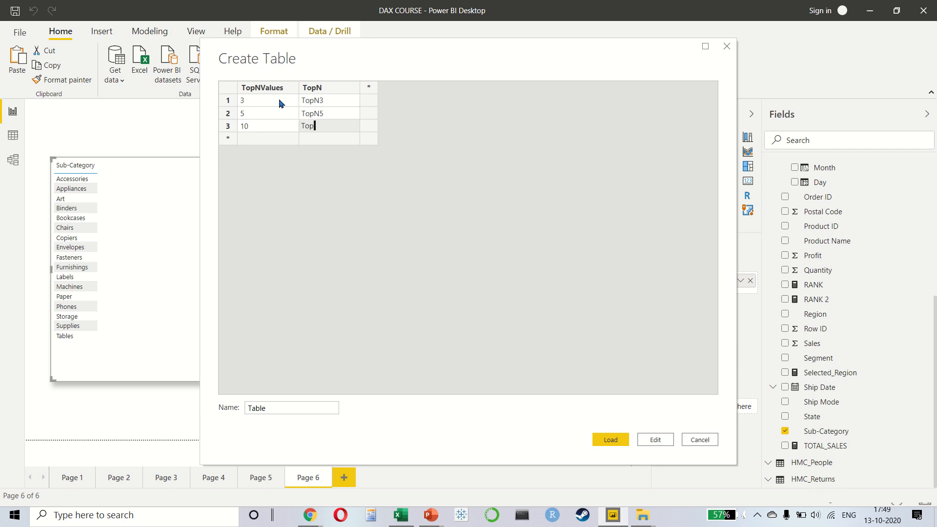
type("N10")
left_click(628, 445)
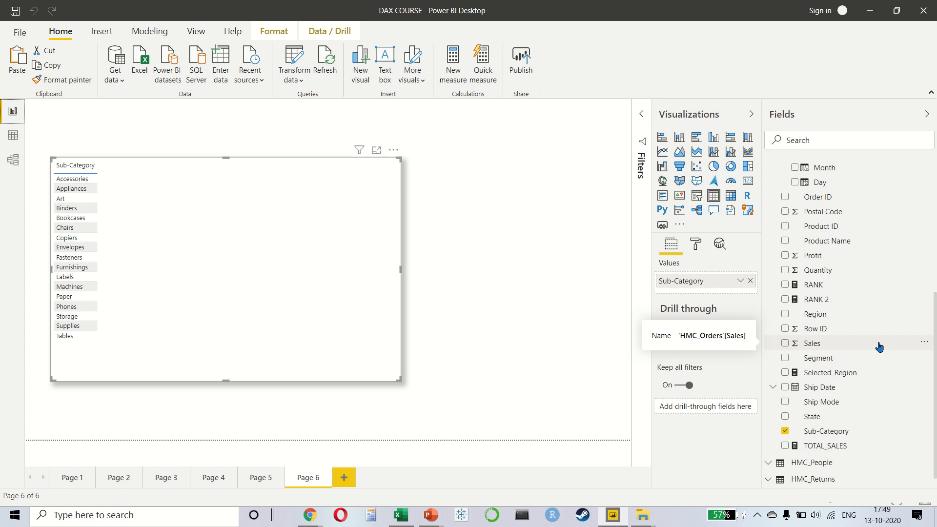
Step: Rename the newly loaded table as Top N Table in the data view and return to the report
scroll(805, 229, "up", 5)
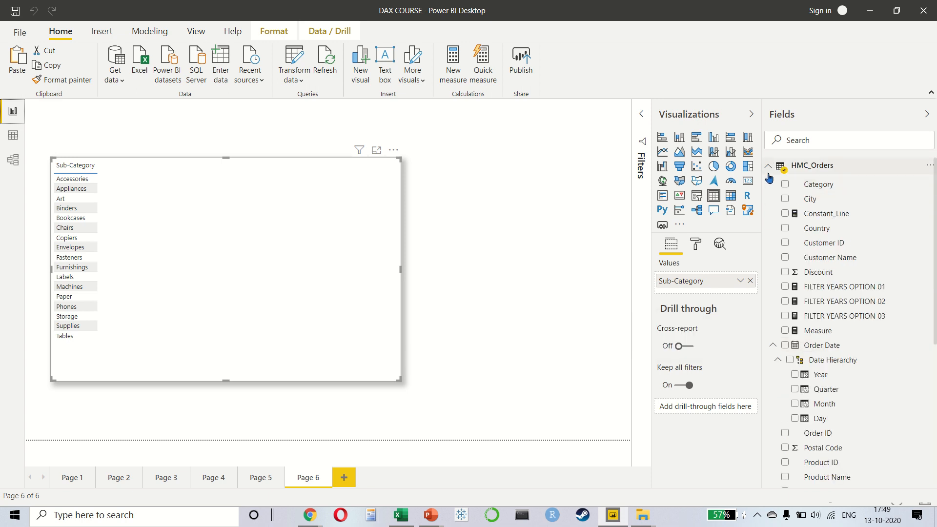
left_click(12, 135)
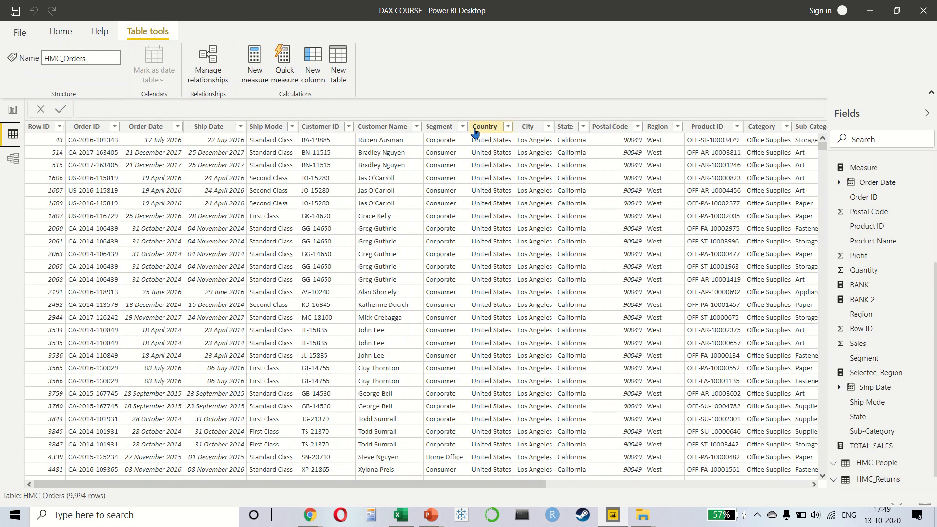
scroll(840, 180, "up", 3)
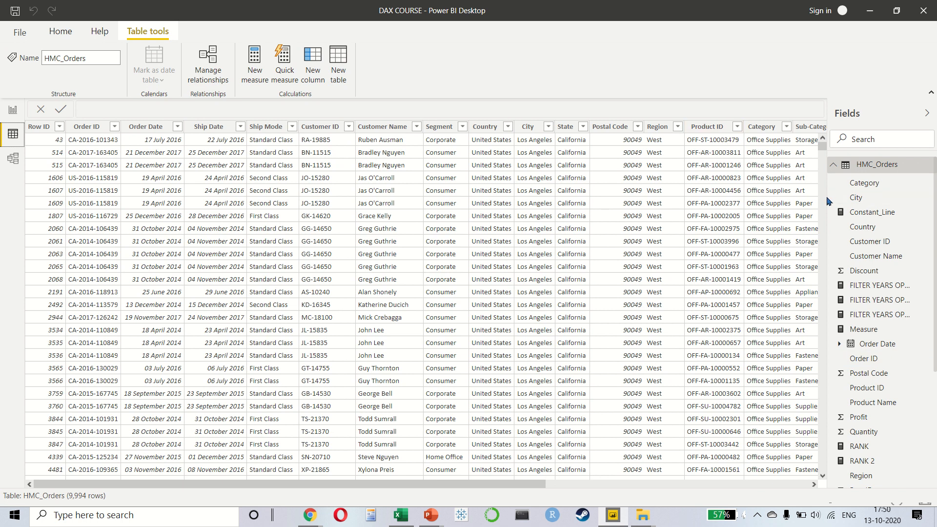
left_click_drag(827, 196, 756, 196)
left_click(779, 165)
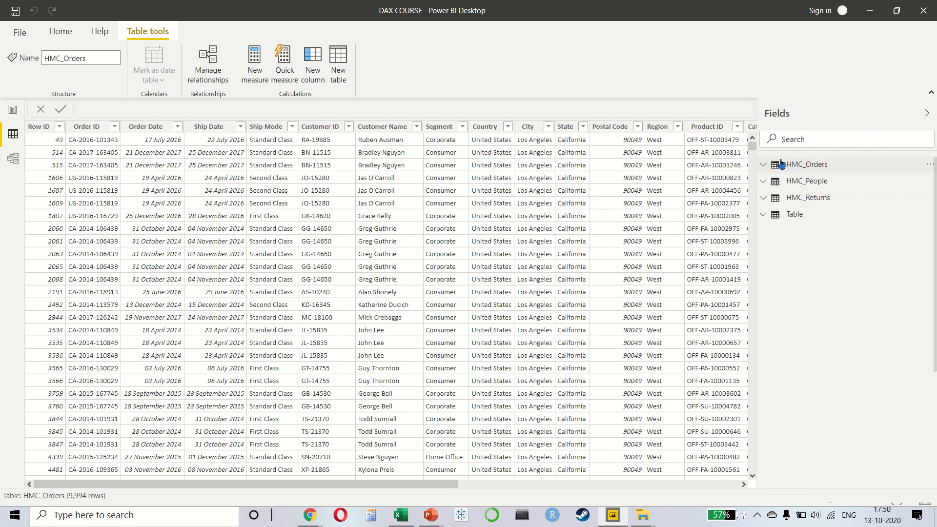
right_click(852, 218)
left_click(852, 218)
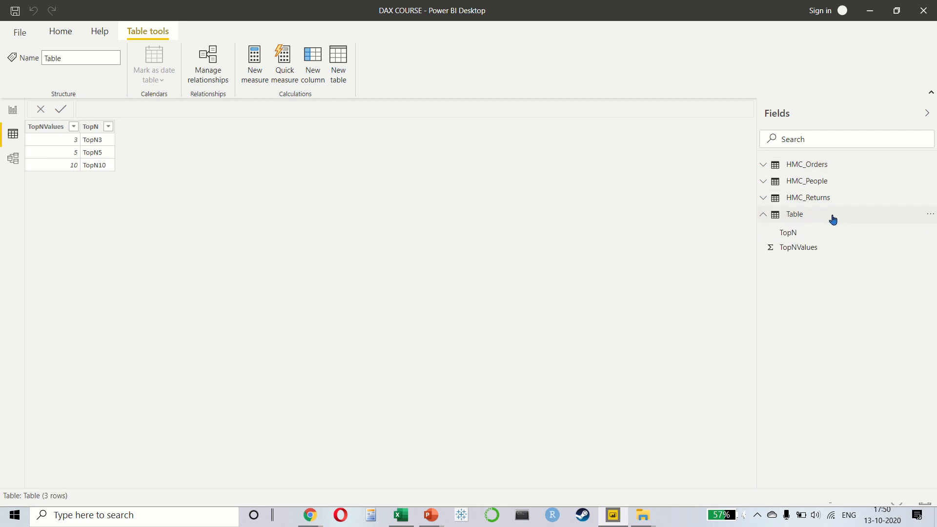
right_click(833, 219)
left_click(802, 358)
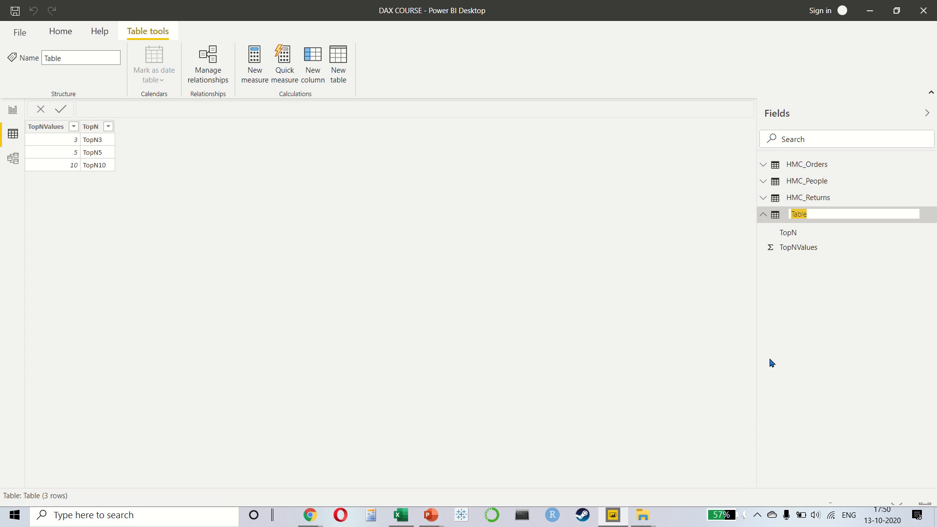
type("Top N Table")
key("Return")
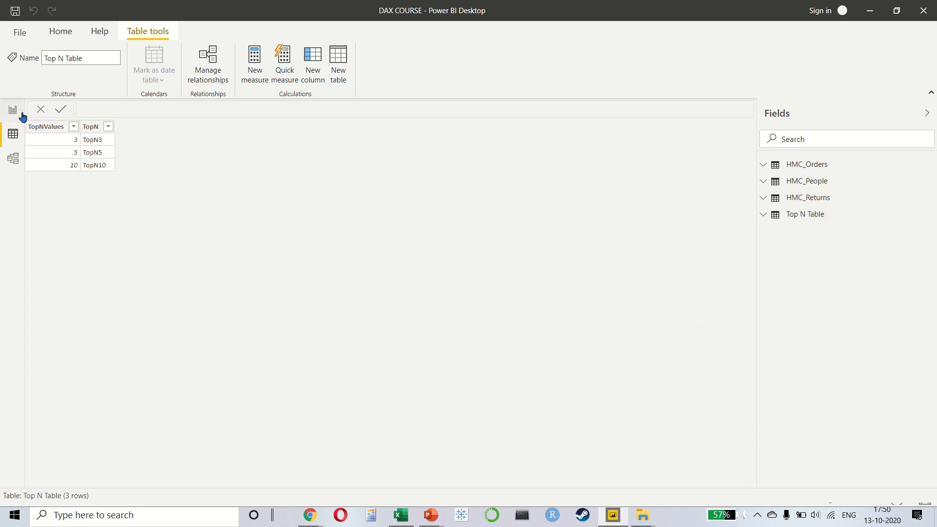
left_click(13, 112)
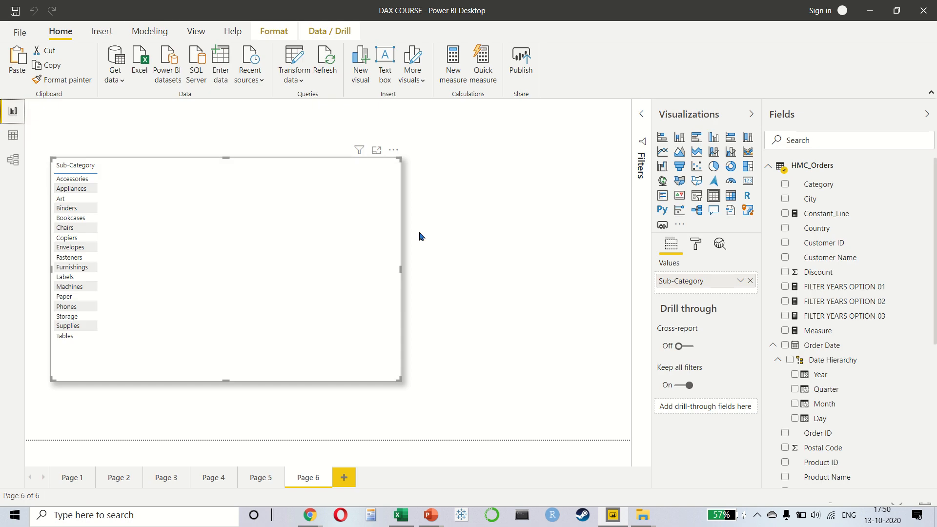
Step: Add a slicer beside the Sub-Category table, using the TopN field from Top N Table
left_click(580, 206)
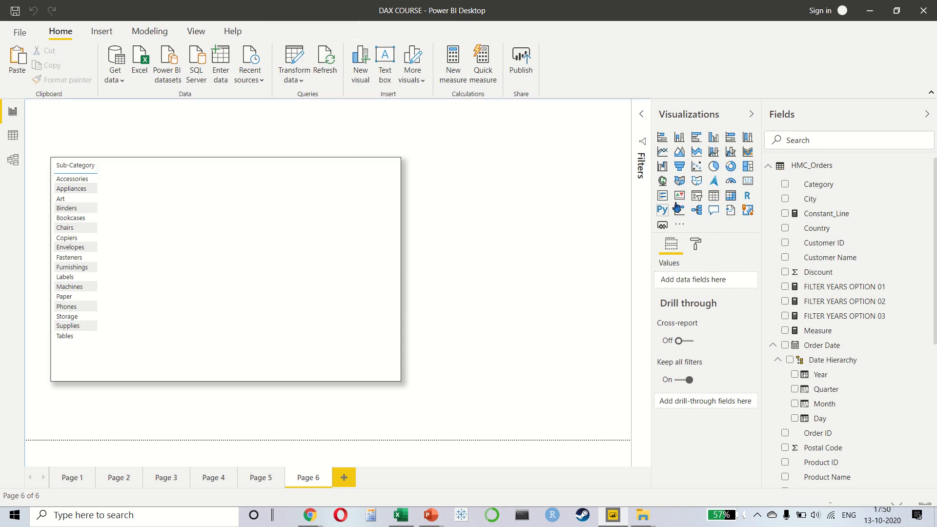
left_click(696, 196)
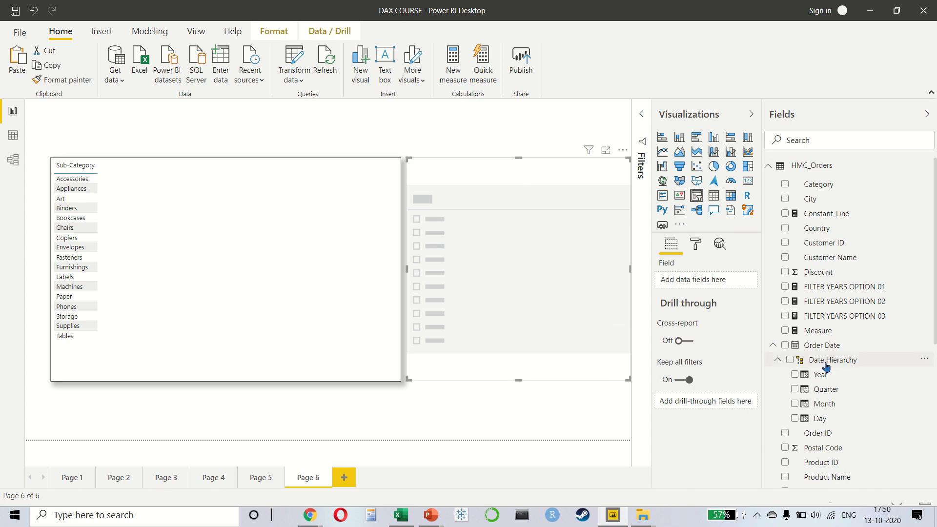
scroll(826, 366, "down", 5)
left_click(788, 482)
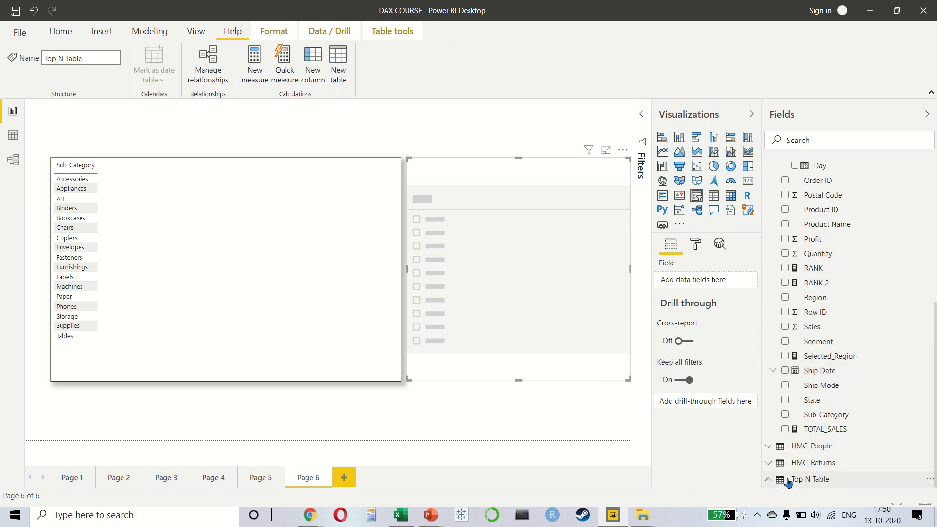
left_click(784, 464)
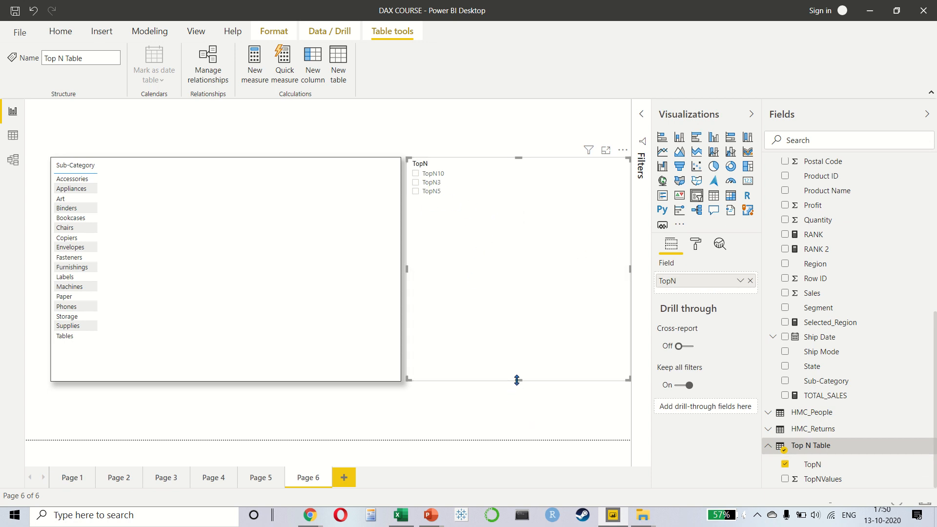
Step: Shorten the TopN slicer to just fit its options and turn on its shadow and border
left_click_drag(516, 380, 512, 211)
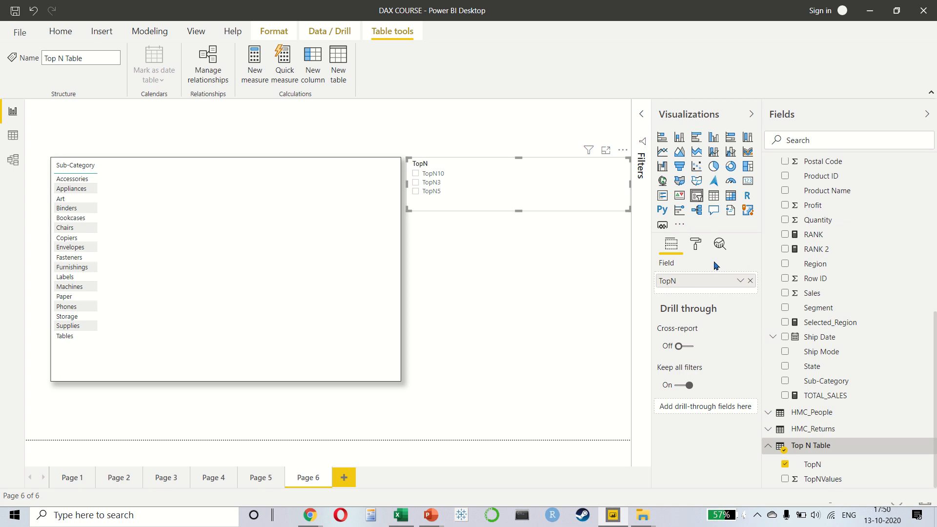
left_click(696, 245)
scroll(741, 420, "down", 1)
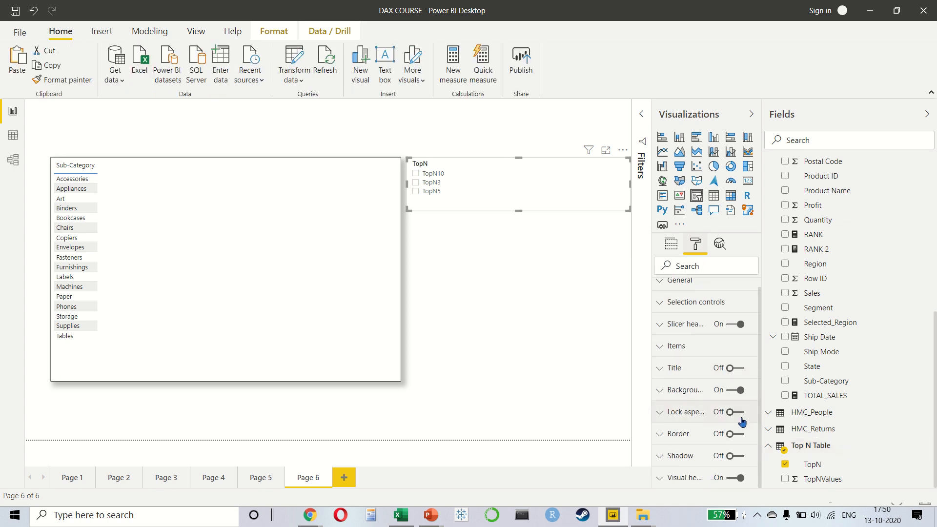
left_click(731, 456)
left_click(733, 434)
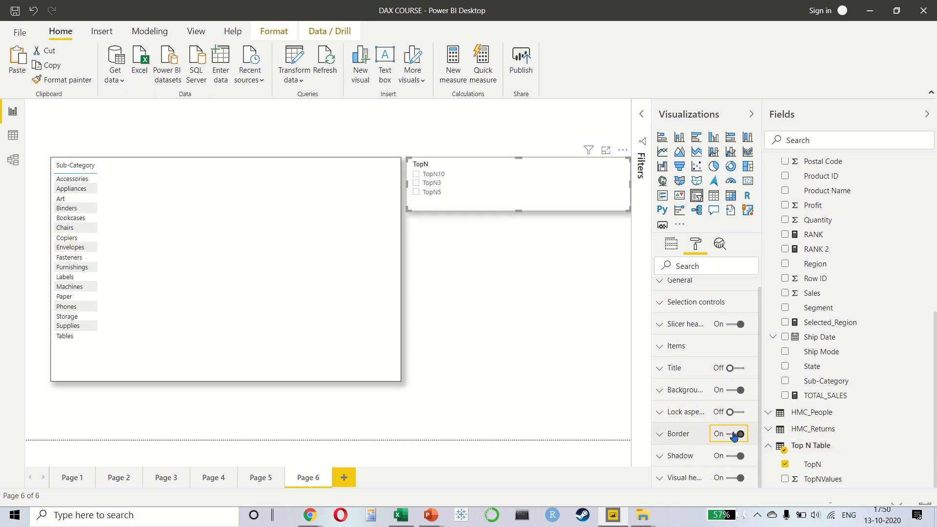
left_click(559, 323)
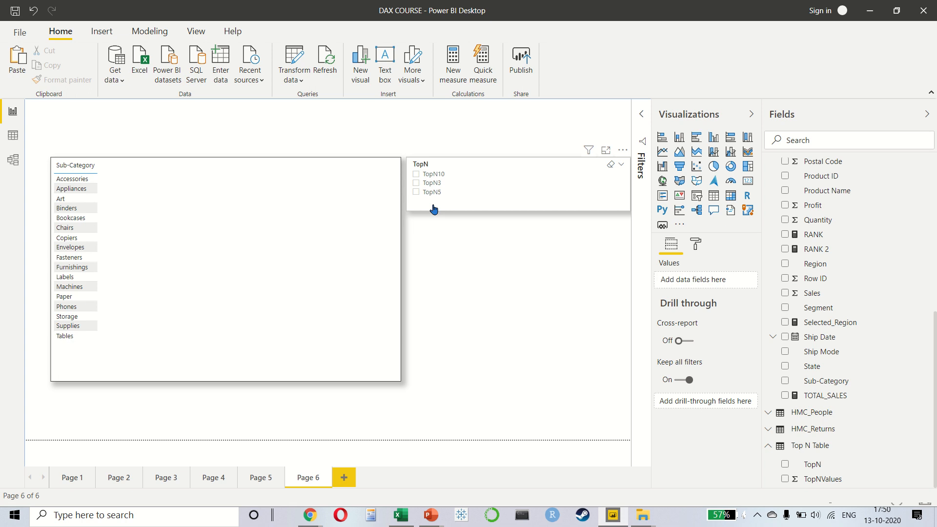
Step: Check the RANK measure's formula, then start a new measure named Rank TopN Selected From Slicer with an IF function
left_click(823, 236)
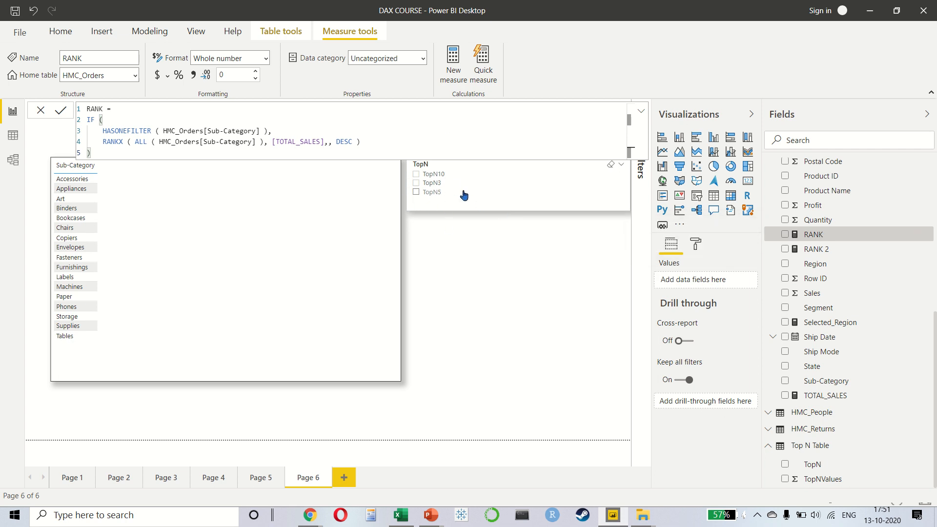
left_click(451, 74)
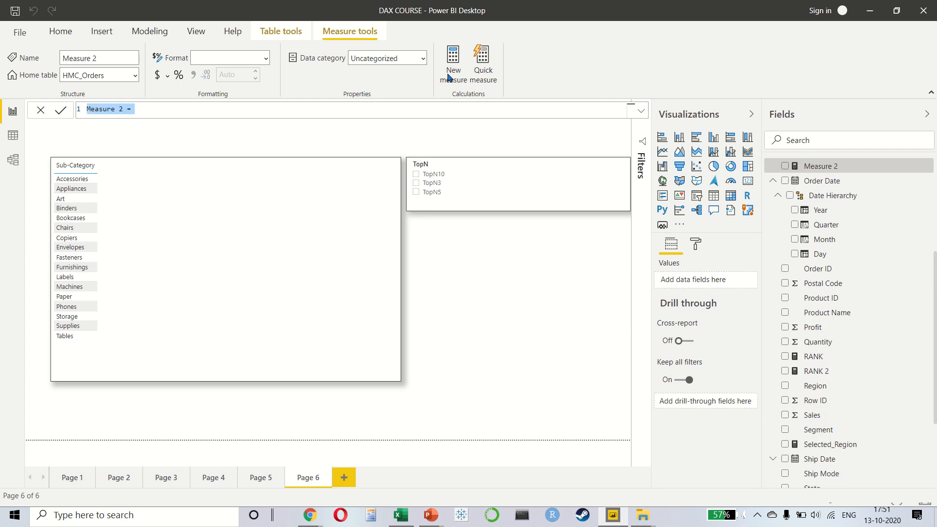
type("Rank Top")
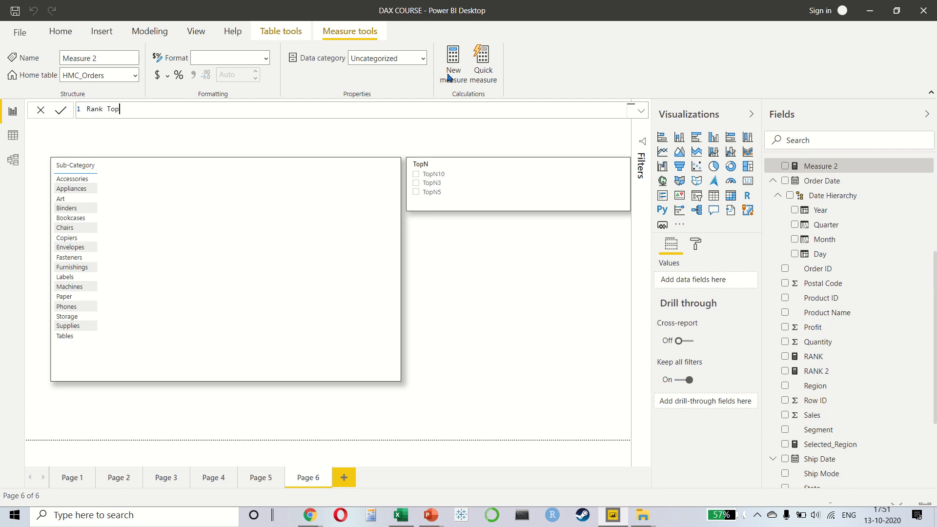
type("N Selecyed")
key("BackSpace")
key("BackSpace")
key("BackSpace")
key("BackSpace")
type("ted From Slicer = if(")
key("BackSpace")
key("BackSpace")
key("BackSpace")
type("IF(")
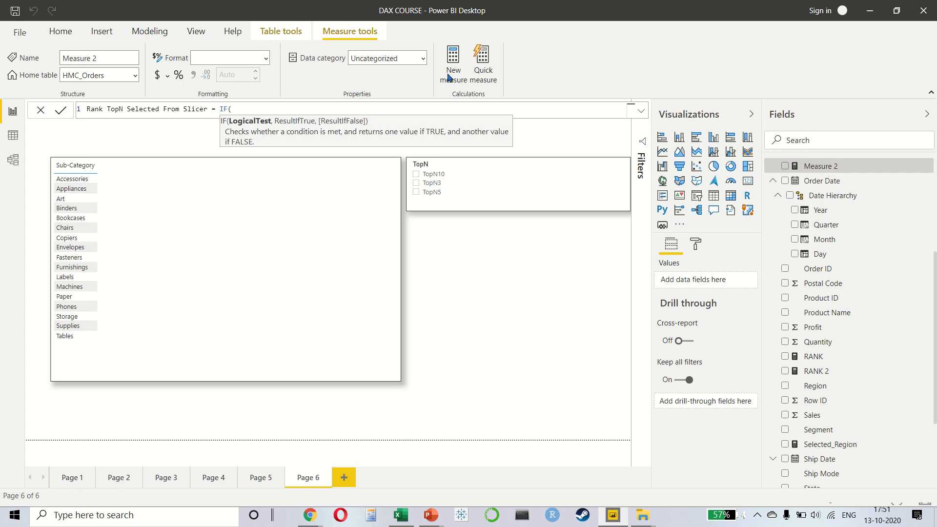
Step: Enter HASONEVALUE('Top N Table'[TopN]) as the IF condition and continue on a new line
type("has")
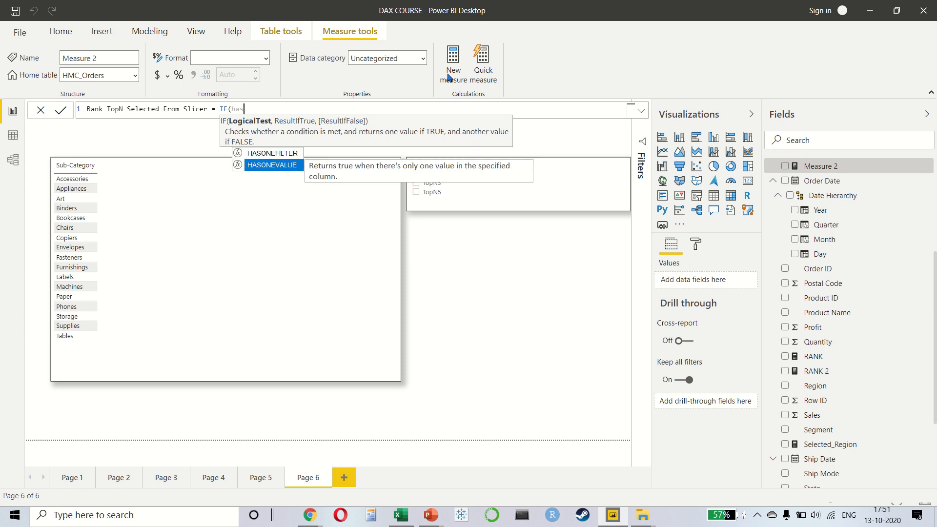
key("Tab")
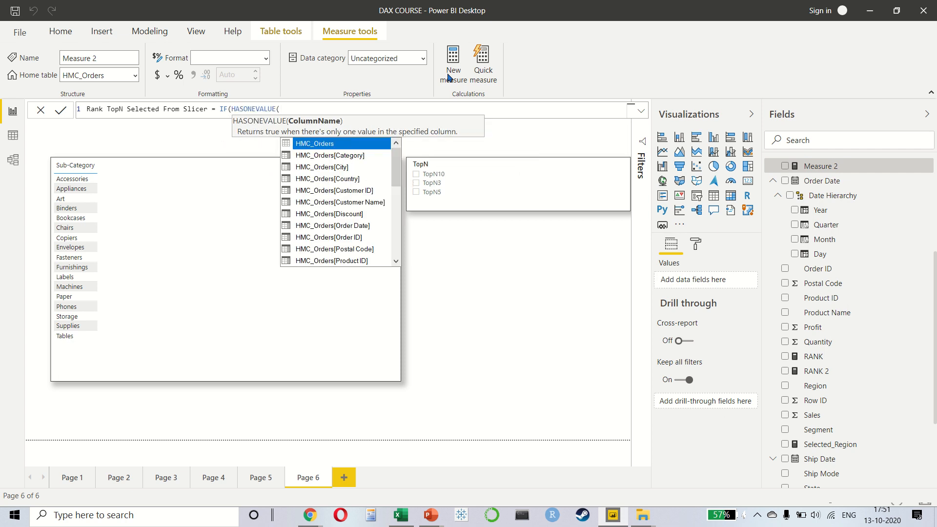
type("top")
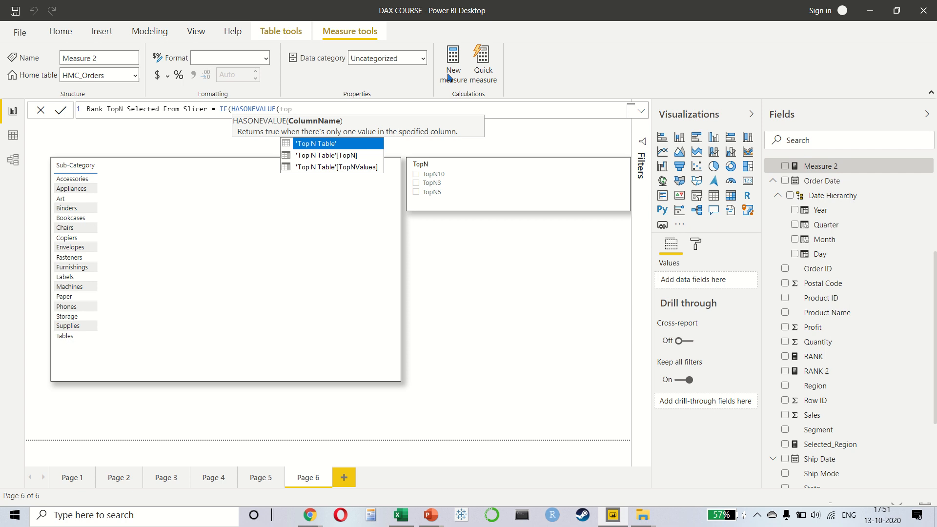
key("Down")
key("Tab")
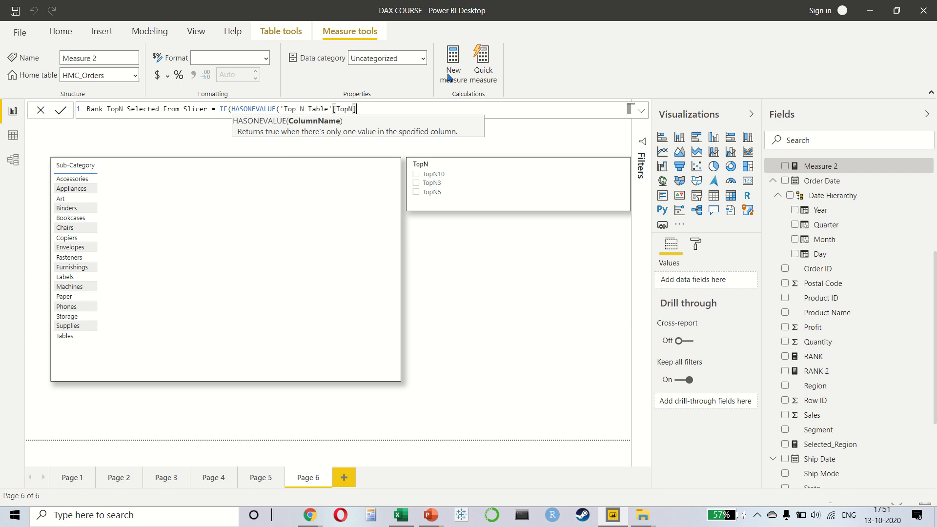
type("),")
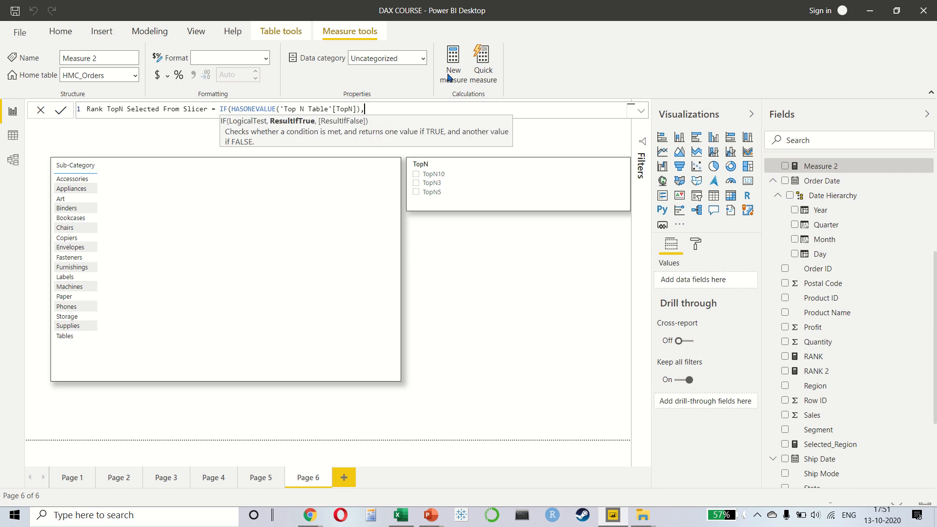
key("shift+Return")
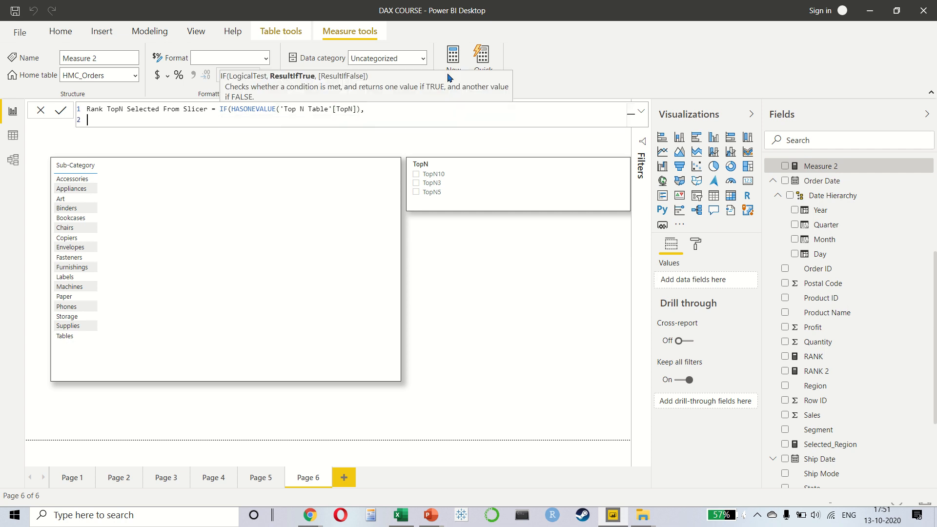
Step: Enter VALUES('Top N Table'[TopNValues]) as the IF function's true result and continue on a new line
type("values")
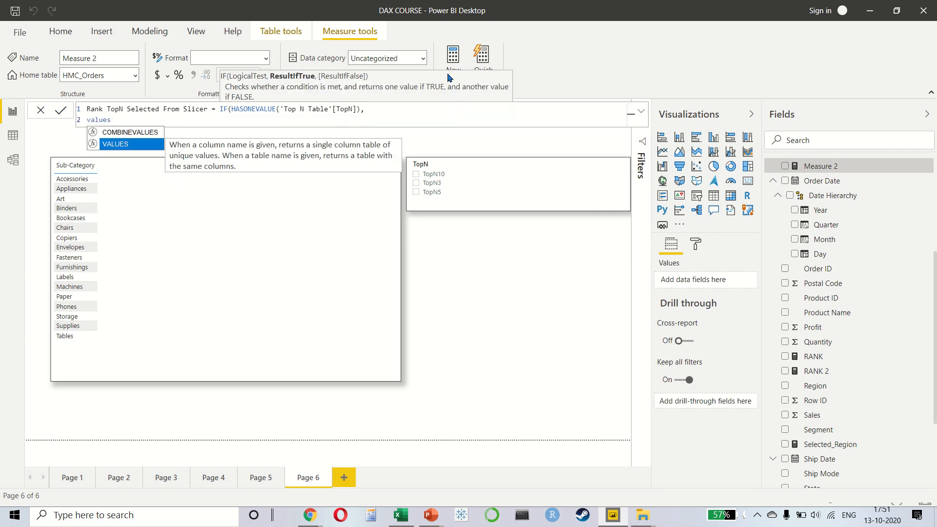
key("Tab")
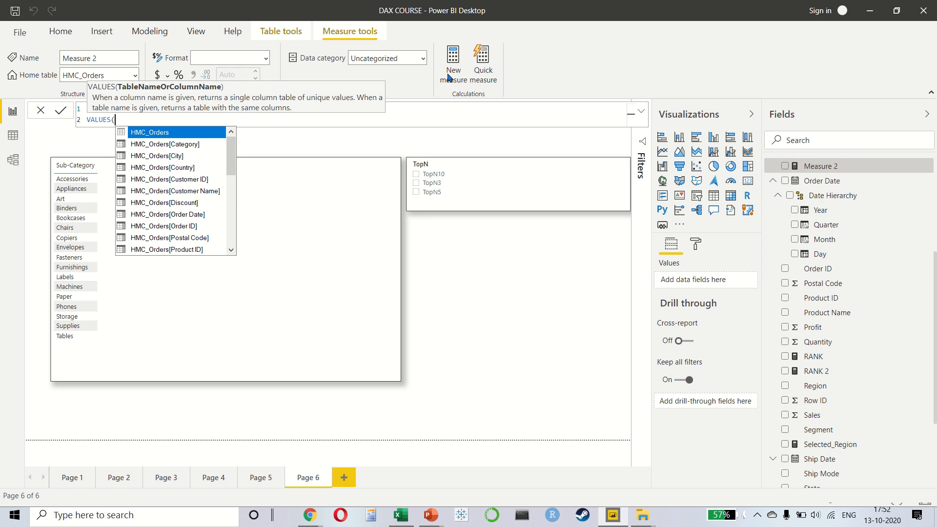
type("top")
key("Down")
key("Down")
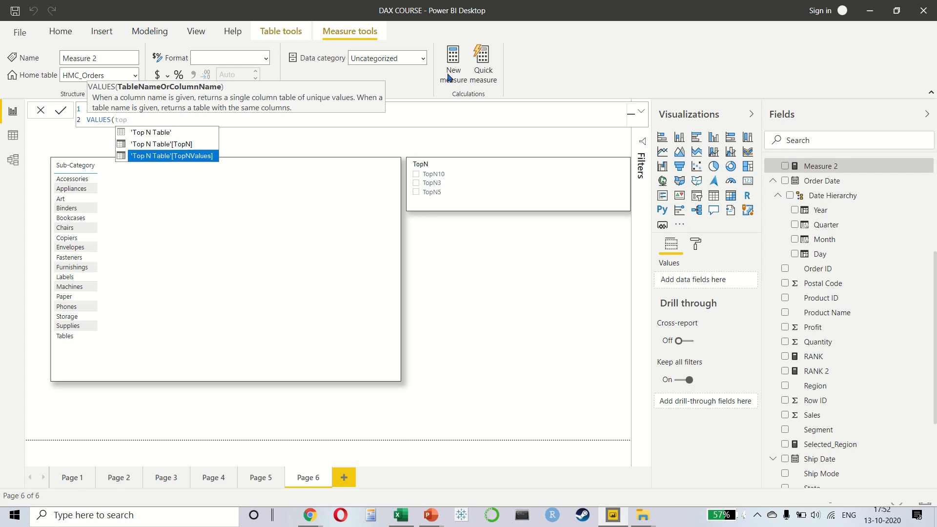
key("Tab")
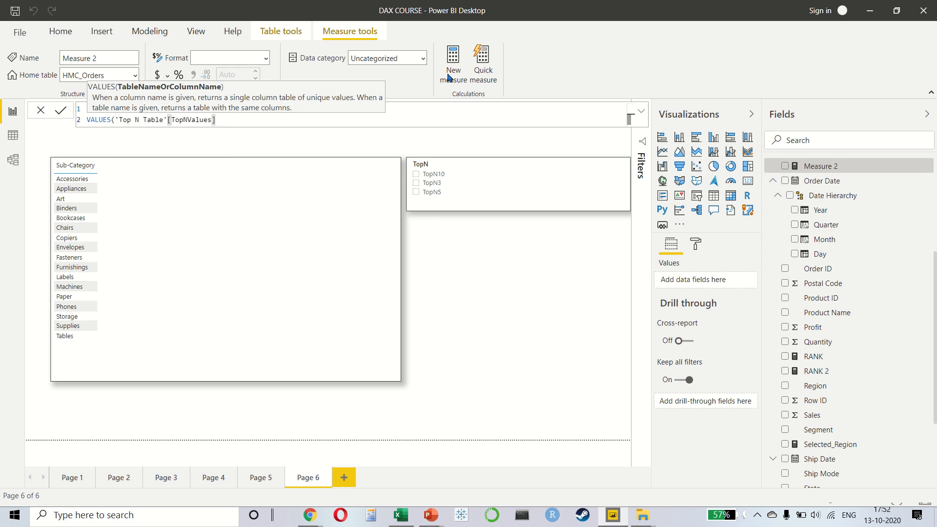
type("),")
key("shift+Return")
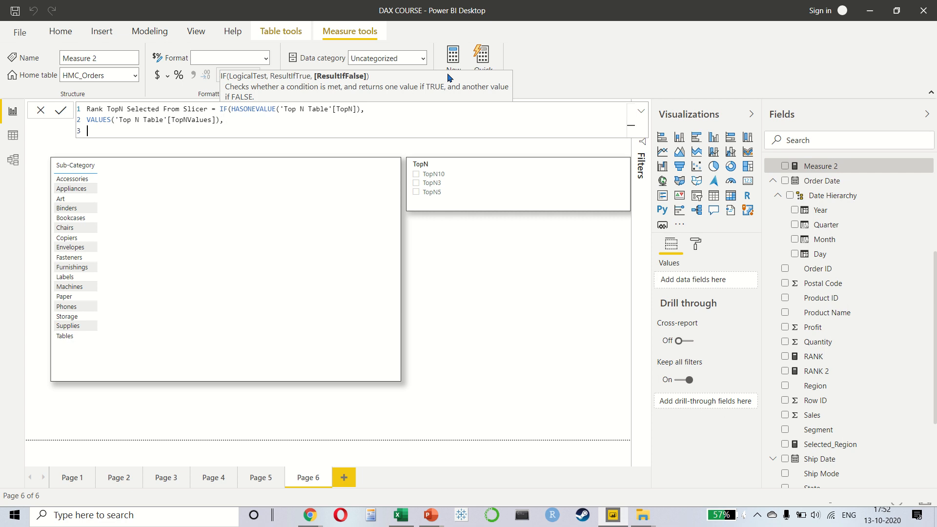
Step: Enter MAXX(VALUES(HMC_Orders[Sub-Category]), [RANK]) as the false result, close the IF function and commit the measure
type("maxx")
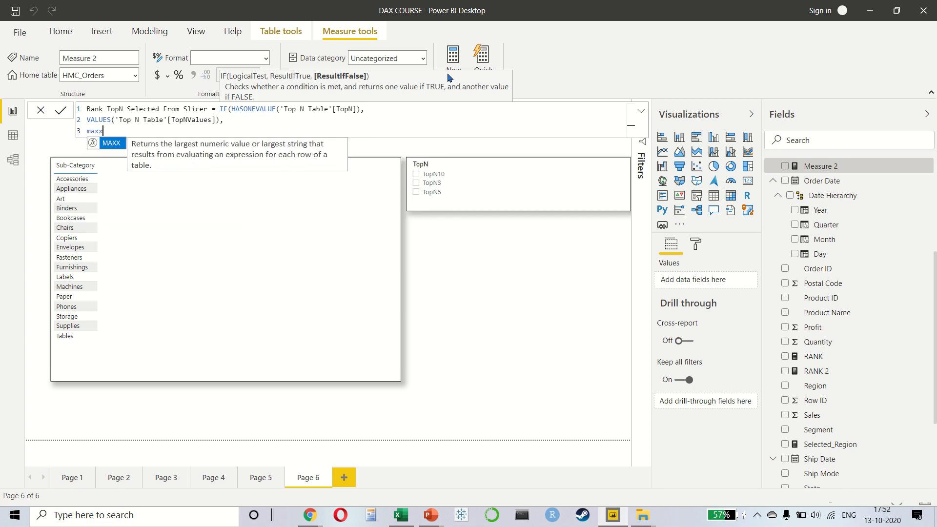
key("Tab")
type("values")
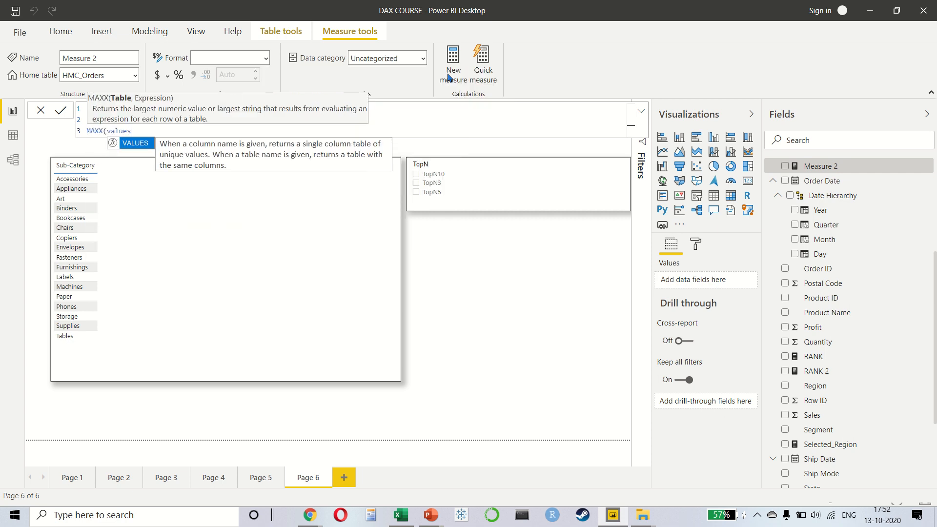
key("Tab")
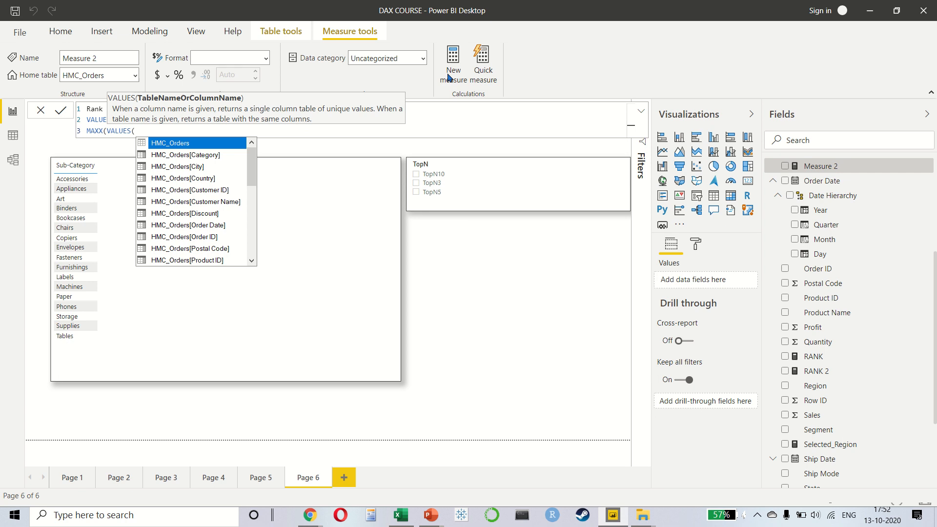
type("sub")
key("Tab")
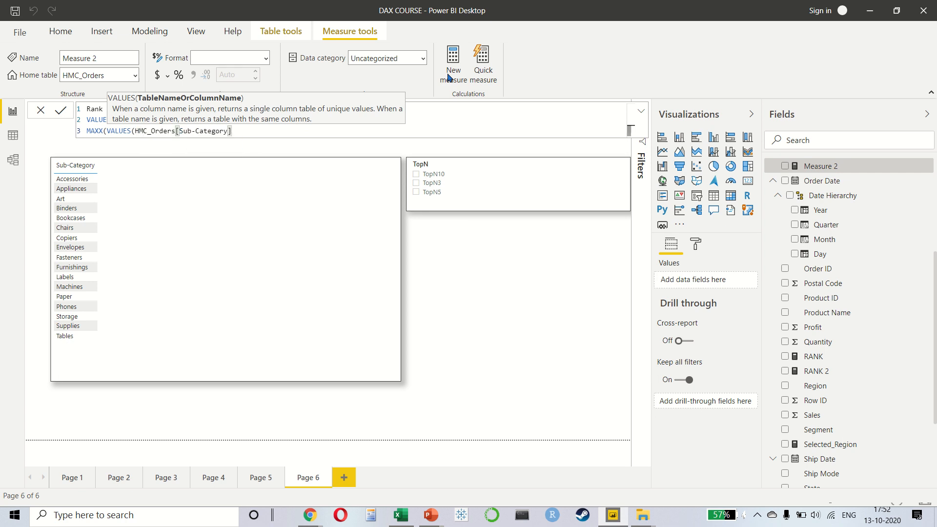
type("), ")
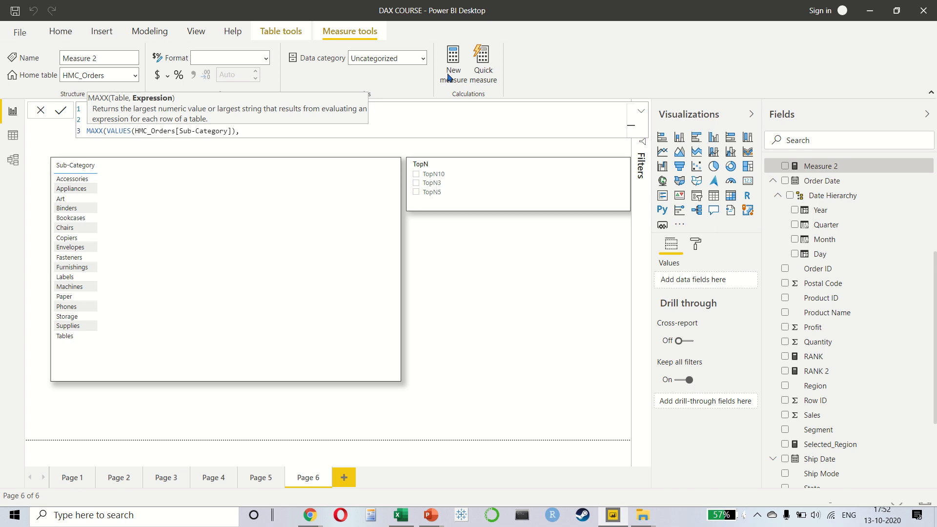
type("rank")
key("Tab")
type(")")
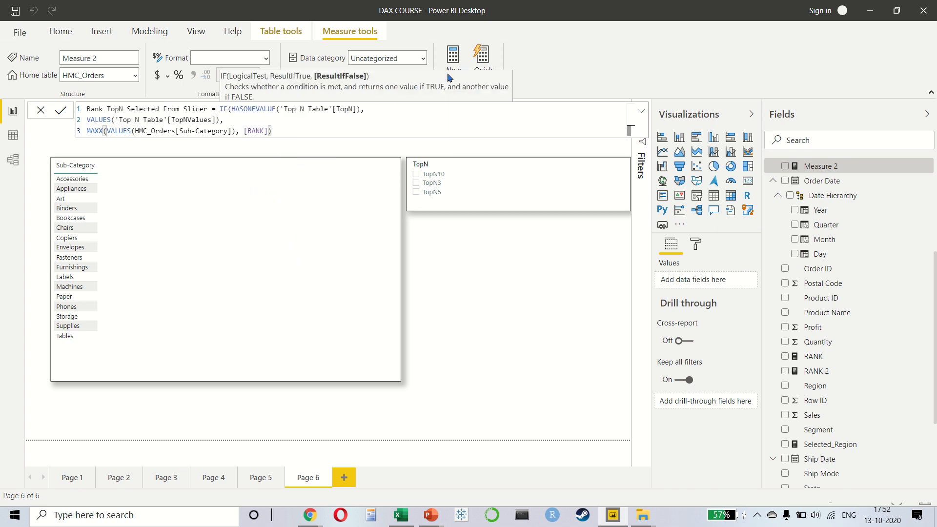
type(")")
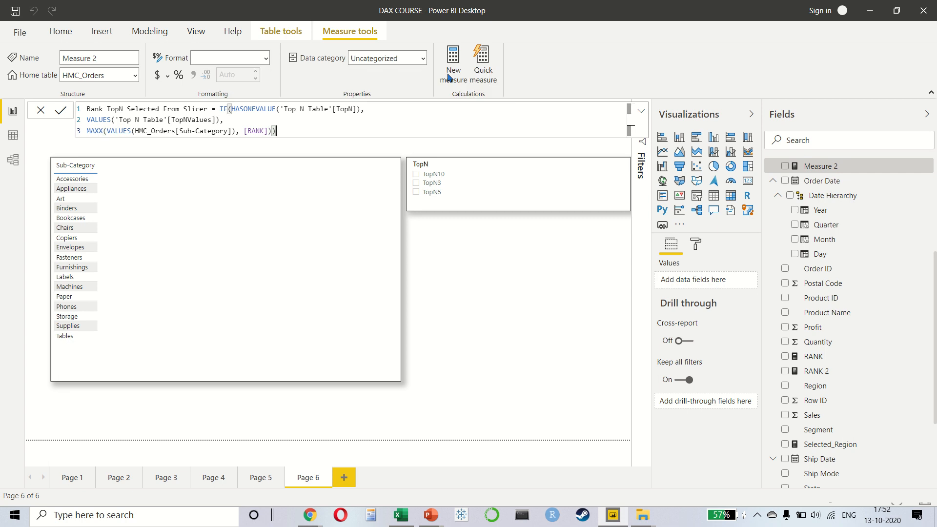
key("Return")
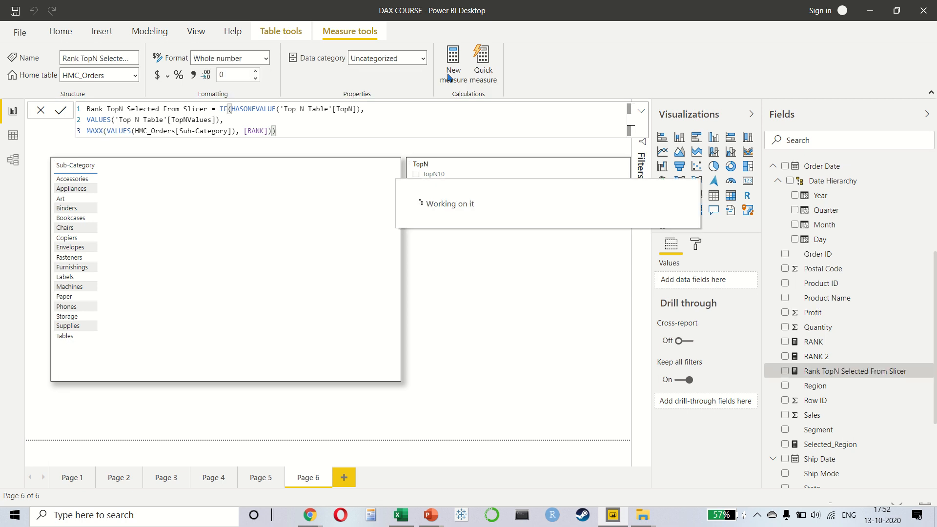
Step: Select the Sub-Category table visual, then start a new measure named Rank Top N Sum with an IF function
left_click(331, 274)
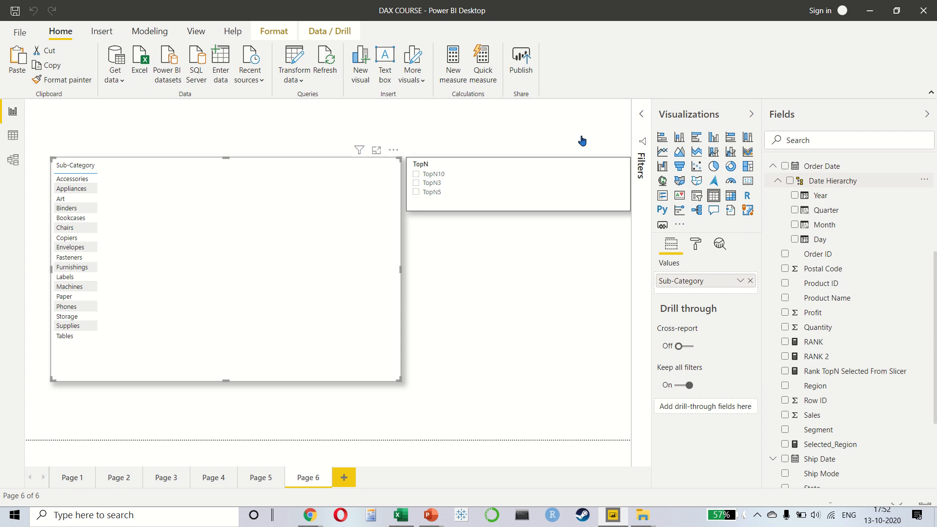
left_click(451, 68)
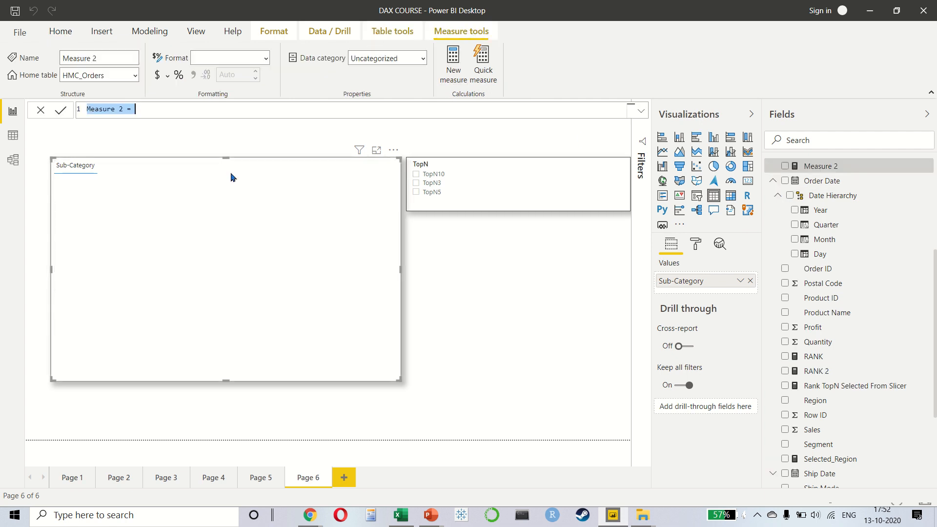
type("Rank")
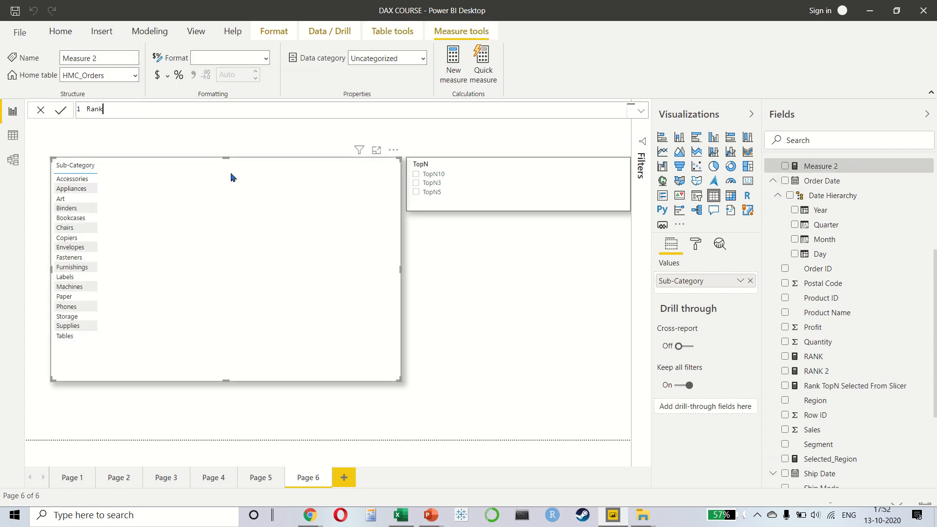
type(" Top N Sum = IF(")
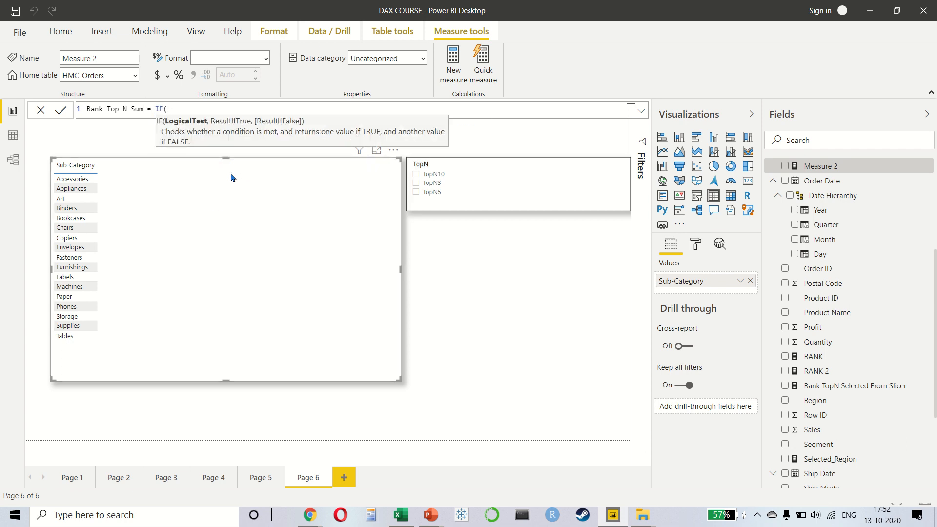
Step: Enter [RANK] <= [Rank TopN Selected From Slicer] as the IF condition of the measure
type("rank")
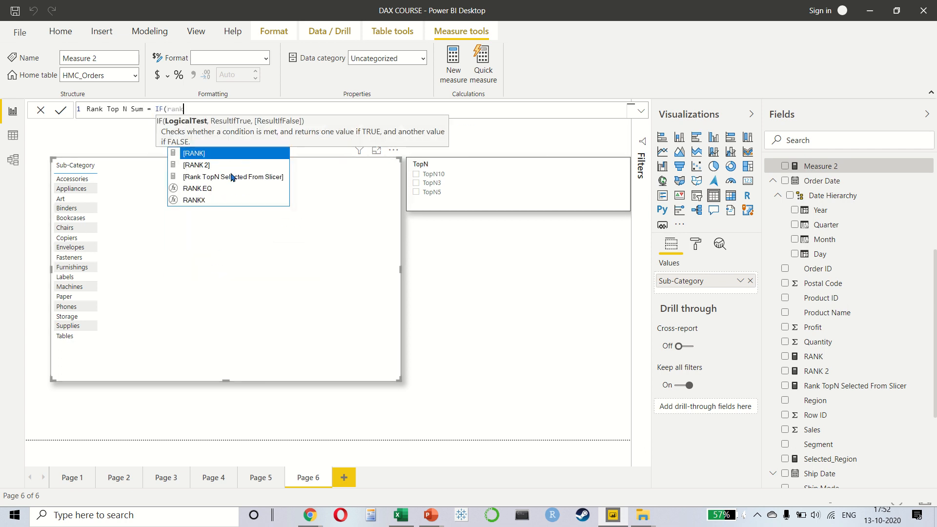
key("Tab")
type("< =")
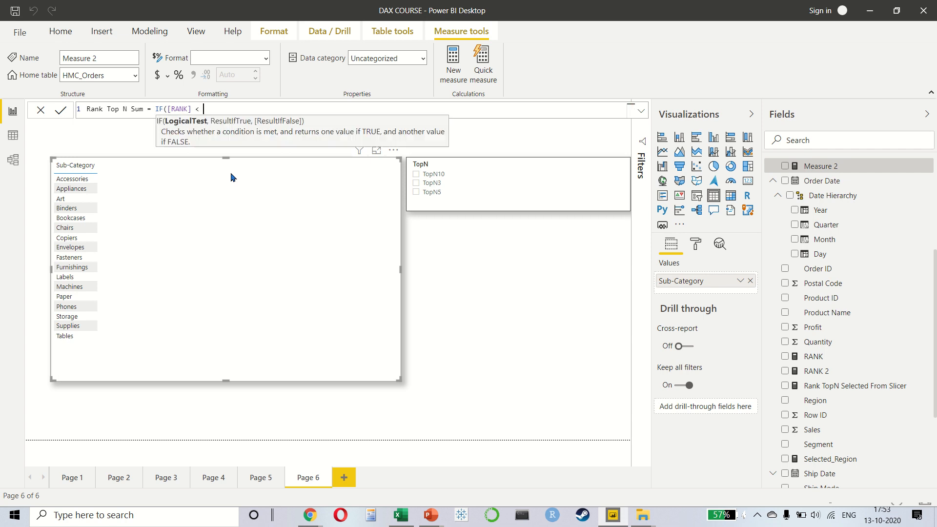
key("BackSpace")
key("BackSpace")
type("= top")
key("Up")
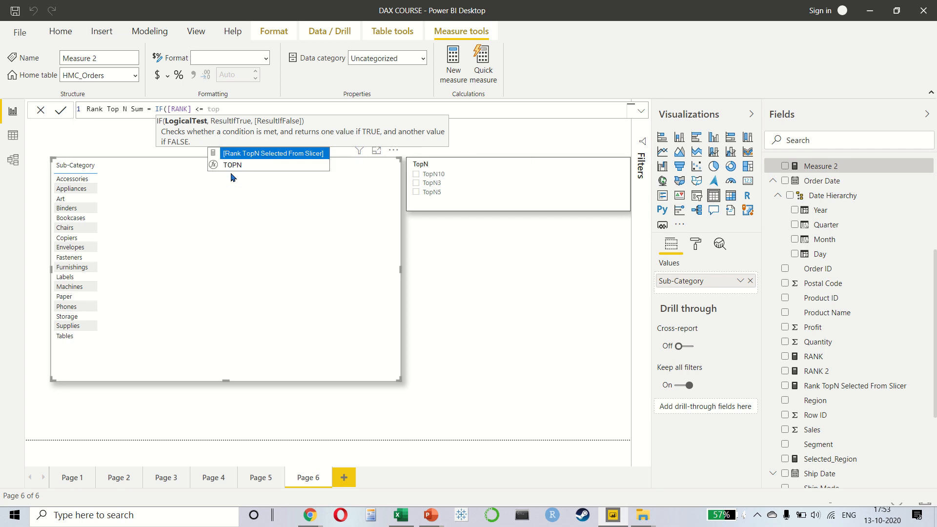
key("Tab")
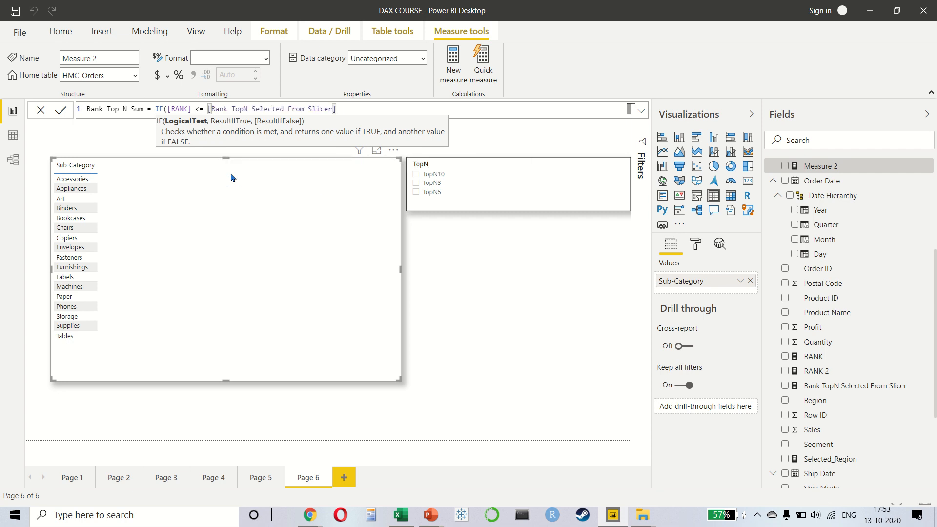
type(", ")
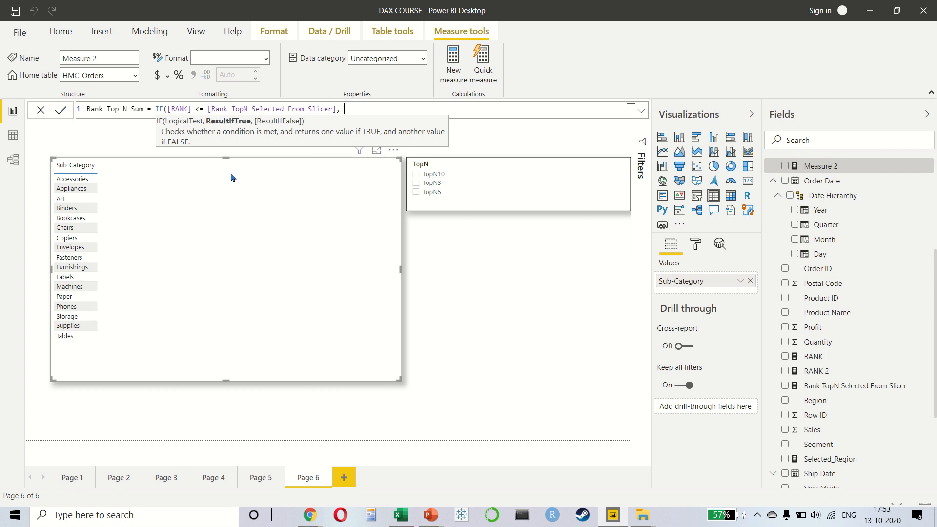
Step: Enter [TOTAL_SALES] as the IF function's true result, close the function and commit the measure
type("tot")
key("Down")
key("Down")
key("Down")
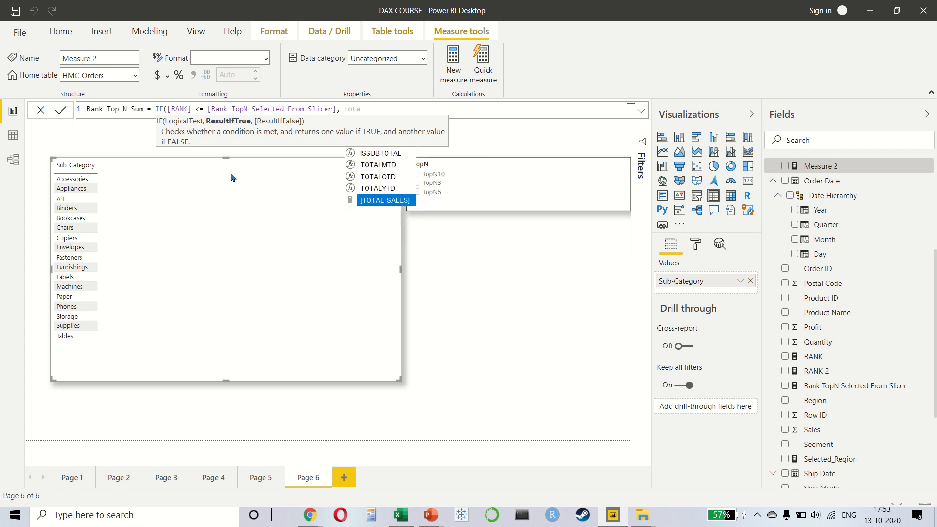
key("Tab")
type(")")
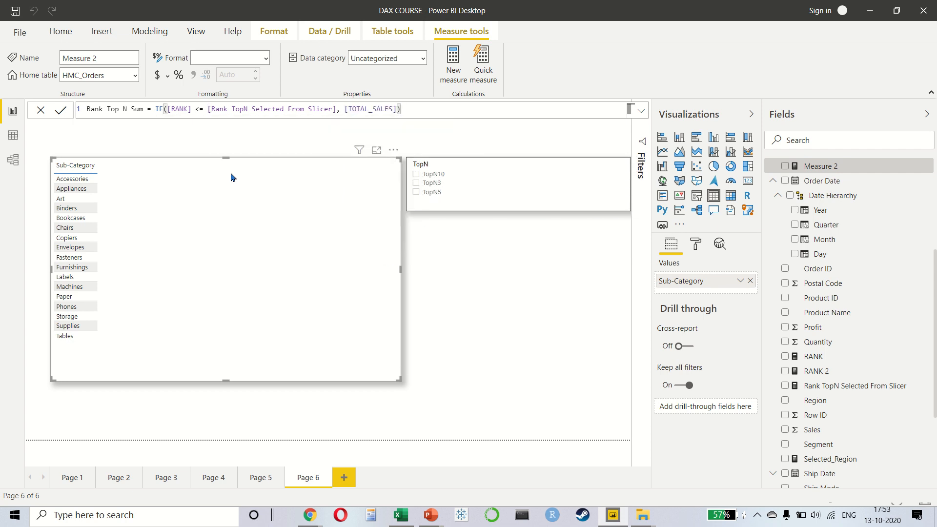
key("Return")
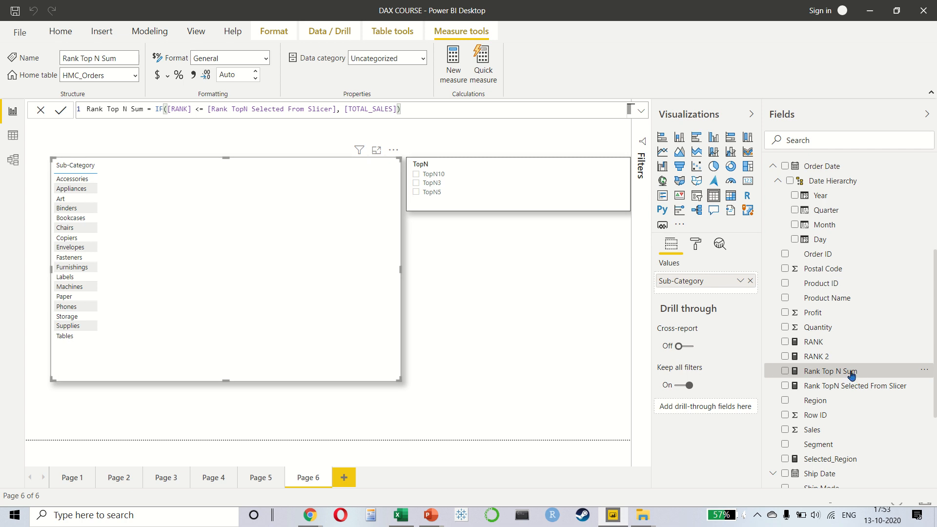
Step: Add the Rank Top N Sum measure to the Sub-Category table and sort the table by it in descending order
left_click_drag(851, 374, 264, 266)
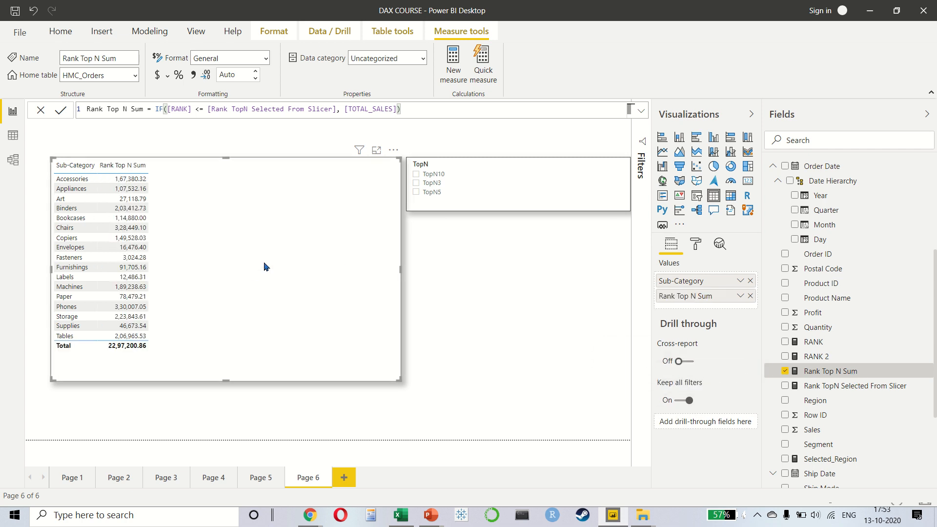
left_click(115, 175)
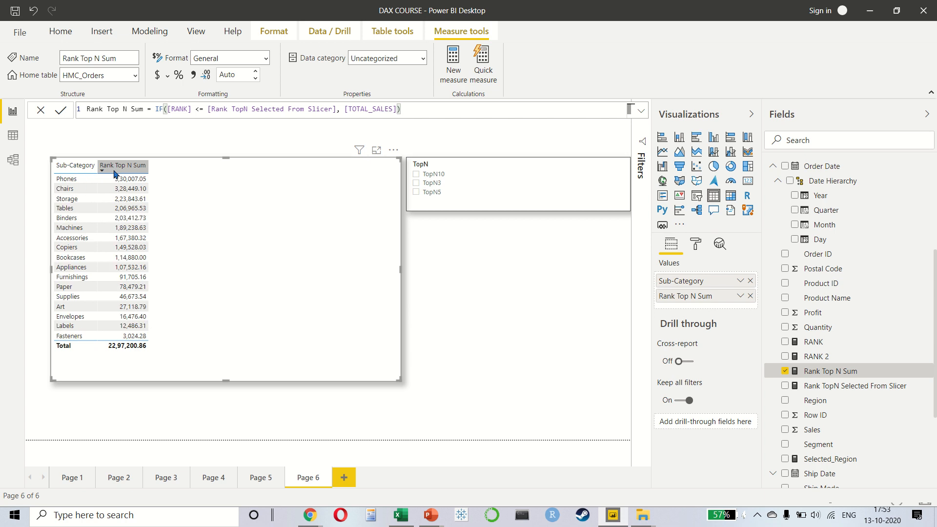
left_click(443, 390)
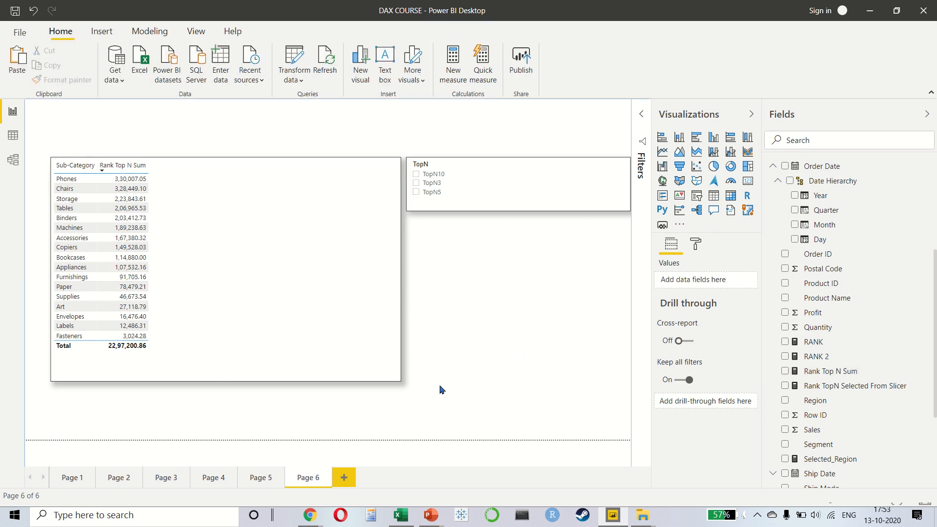
Step: Test the TopN slicer with TopN3, TopN5 and TopN10, then clear the selection
left_click(415, 182)
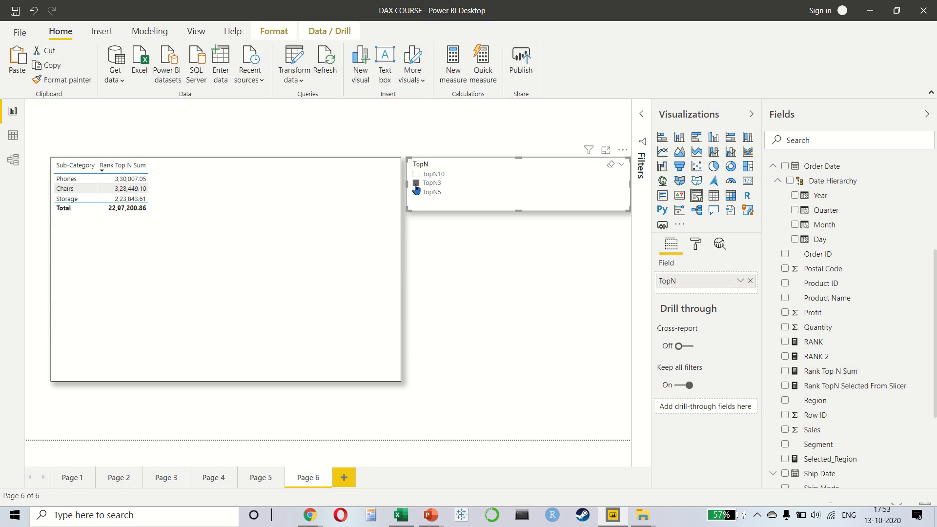
left_click(415, 192)
left_click(416, 174)
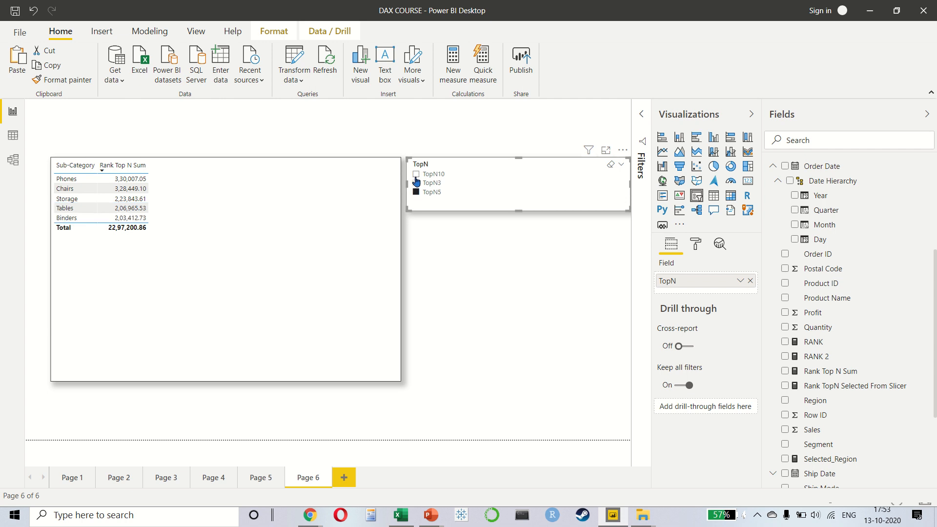
left_click(416, 174)
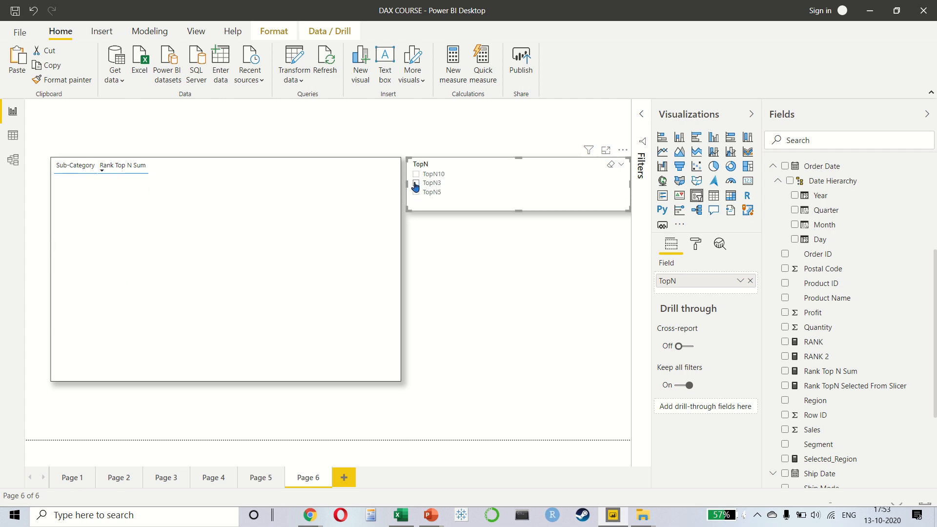
Step: Open the Rank TopN Selected From Slicer measure and copy its whole formula
left_click(839, 372)
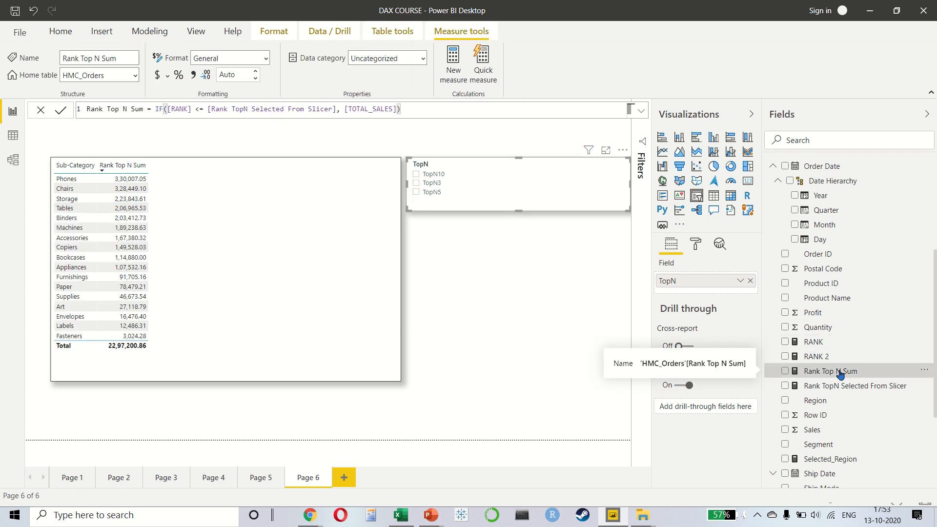
left_click(841, 386)
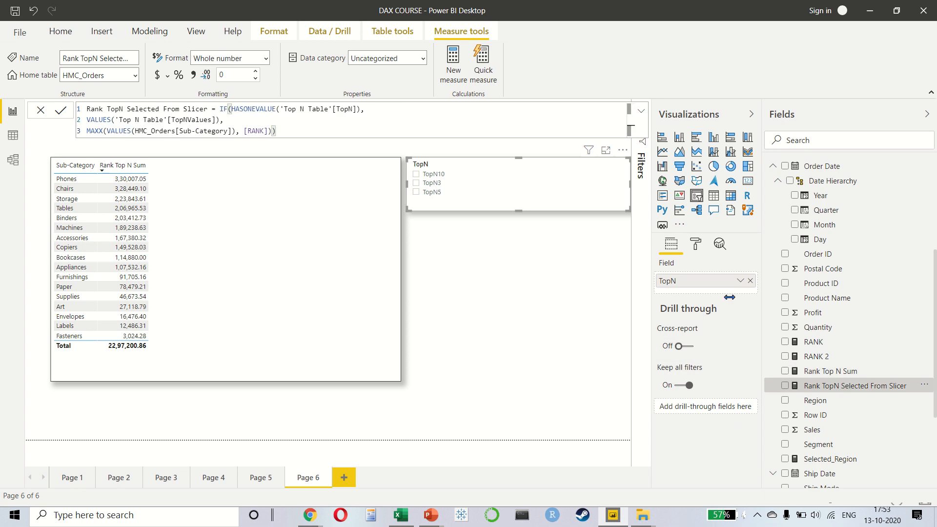
left_click(369, 117)
key("ctrl+a")
key("ctrl+c")
Step: Switch to DAX Formatter in the browser, format the copied measure formula there and copy the formatted code
key("alt+Tab")
key("alt+Tab")
key("alt+Tab")
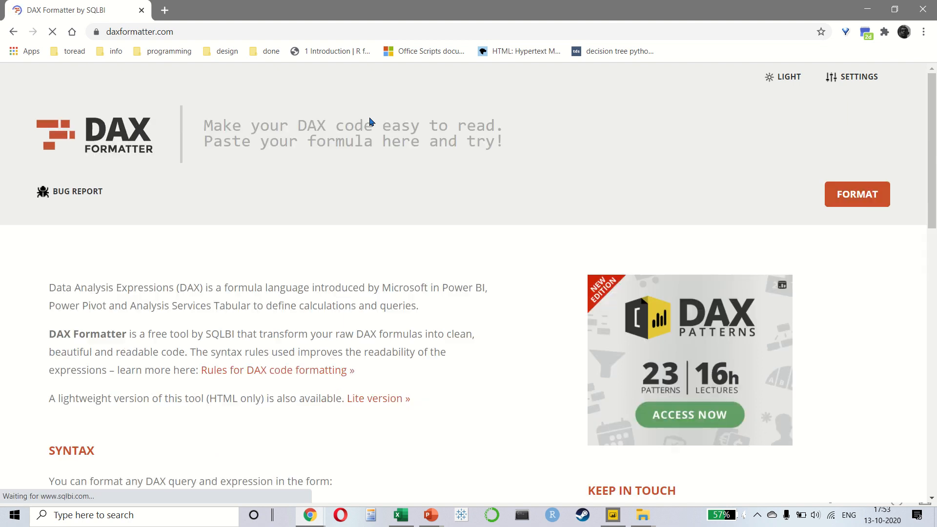
left_click(367, 119)
key("ctrl+v")
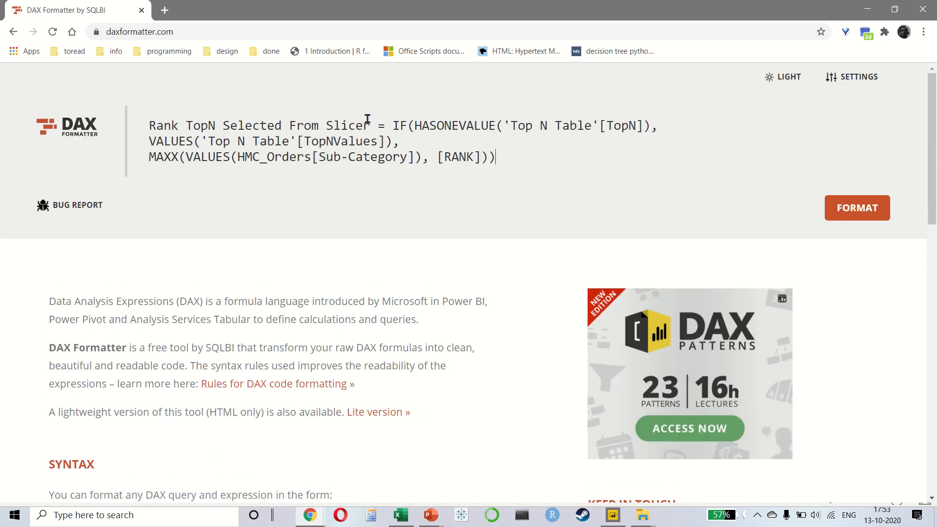
left_click(835, 208)
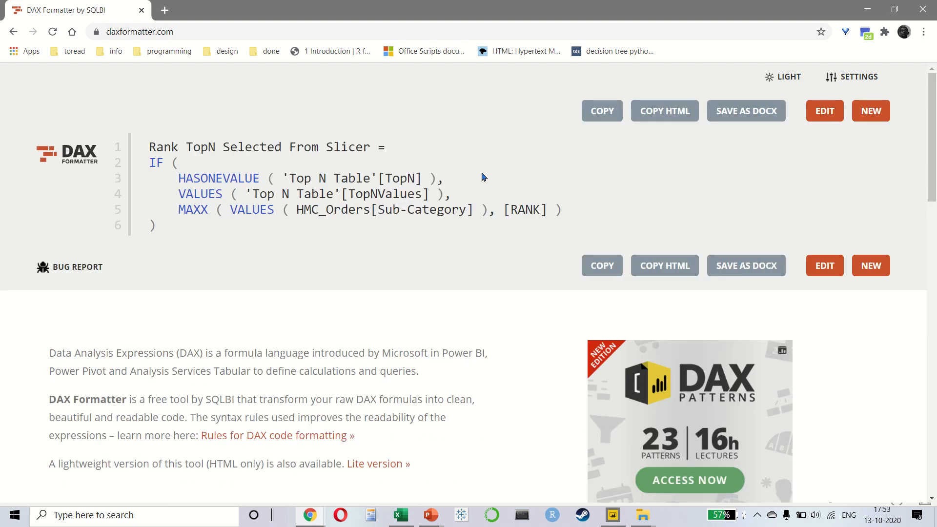
left_click(592, 276)
Step: Back in Power BI Desktop, replace the measure's formula with the formatted code, remove the trailing blank line and commit it
key("alt+Tab")
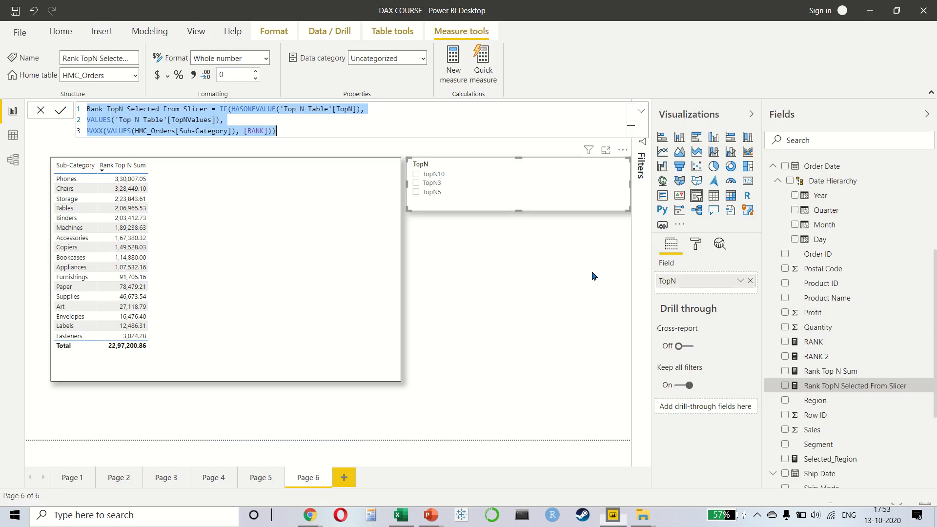
key("ctrl+v")
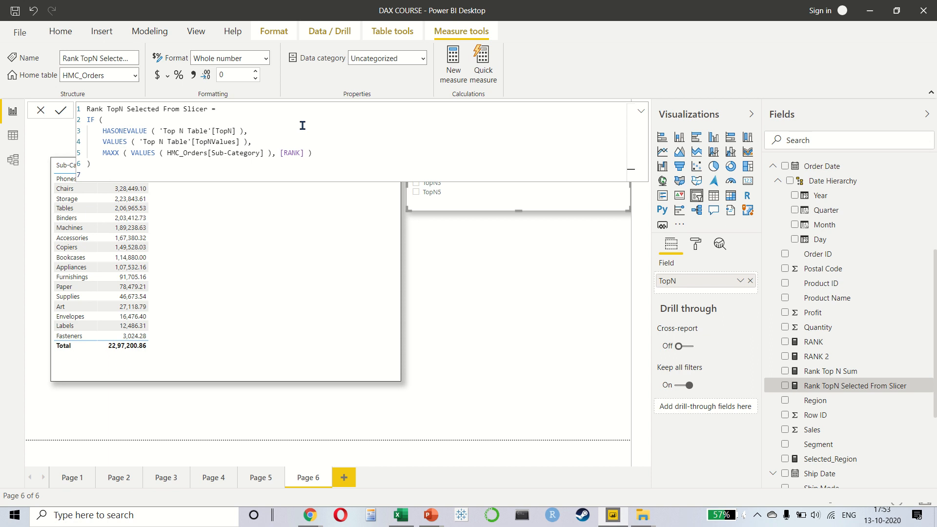
key("BackSpace")
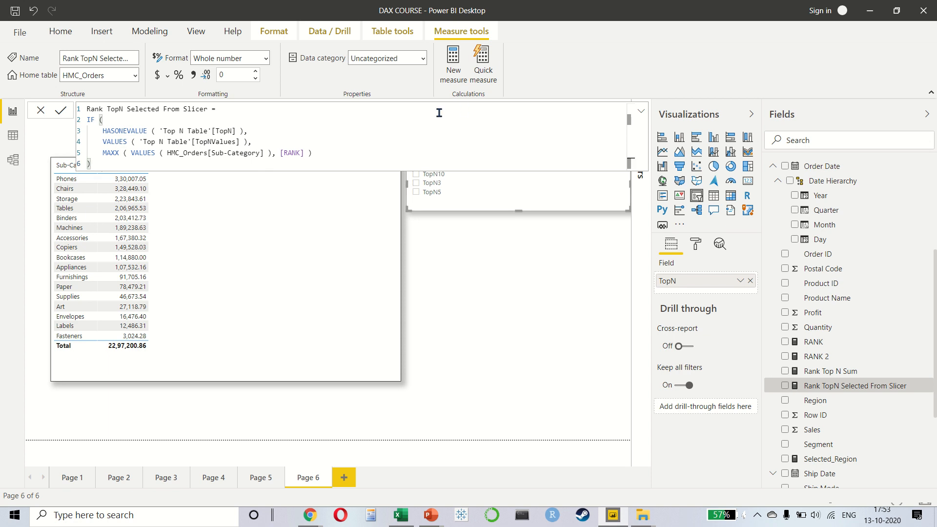
key("Return")
Step: Choose TopN3 in the slicer and check the formula's VALUES argument against the data of the Top N Table
left_click(417, 184)
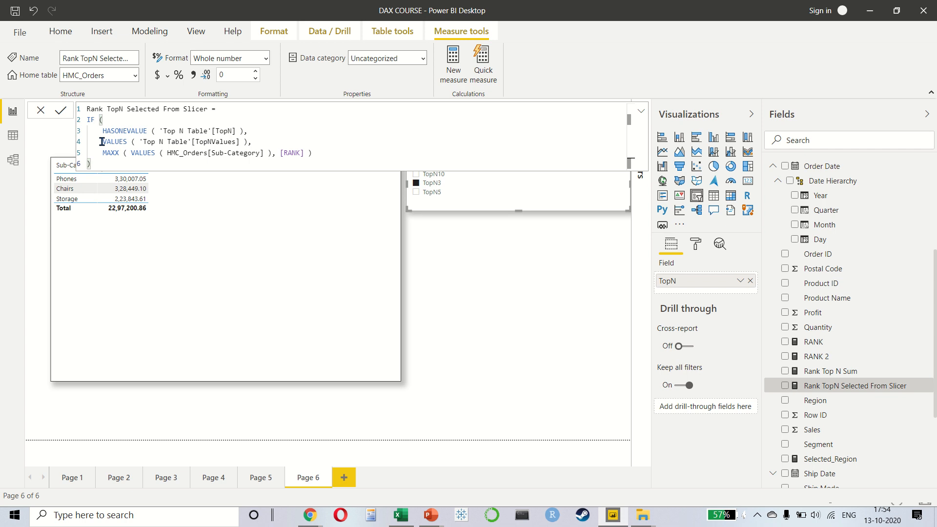
left_click_drag(102, 141, 254, 140)
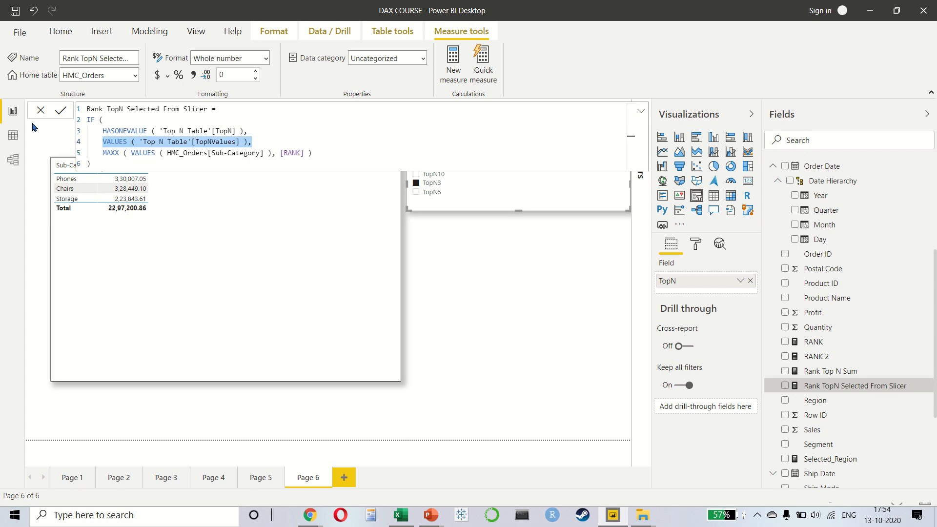
scroll(802, 415, "down", 3)
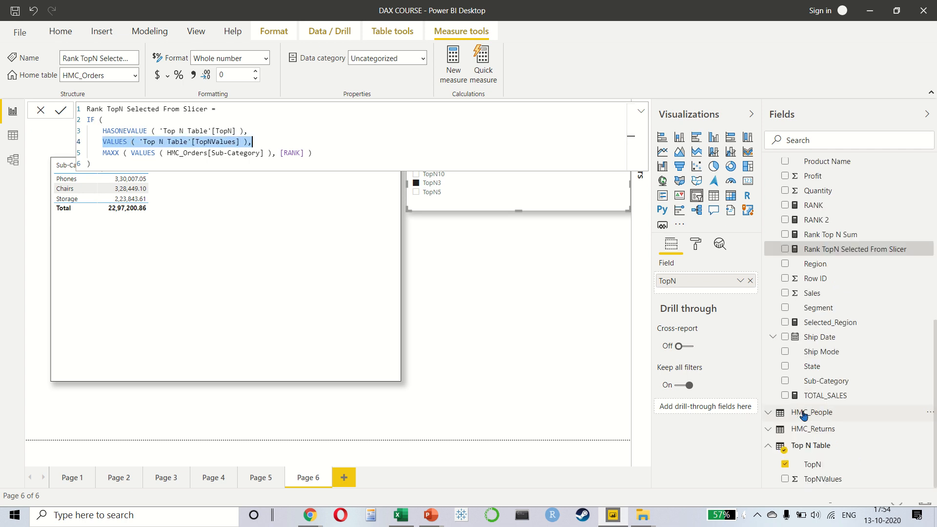
left_click(12, 135)
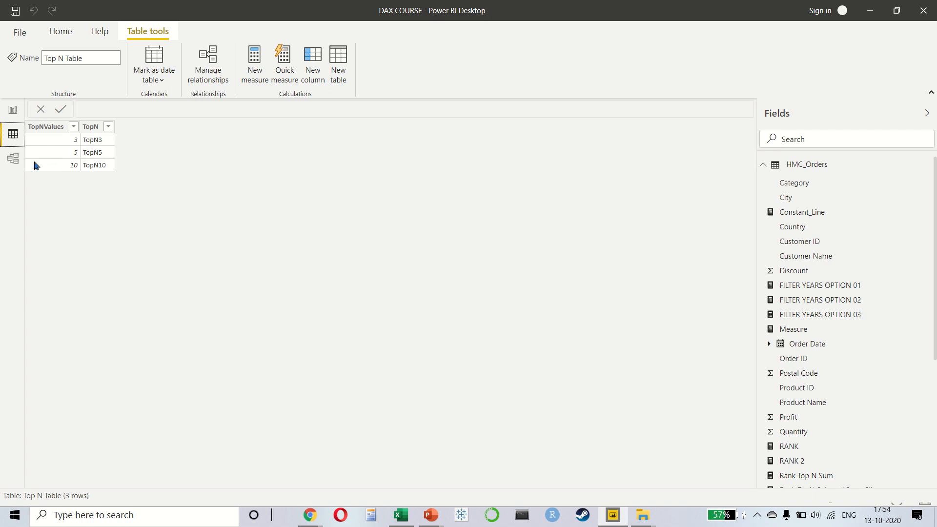
left_click(13, 109)
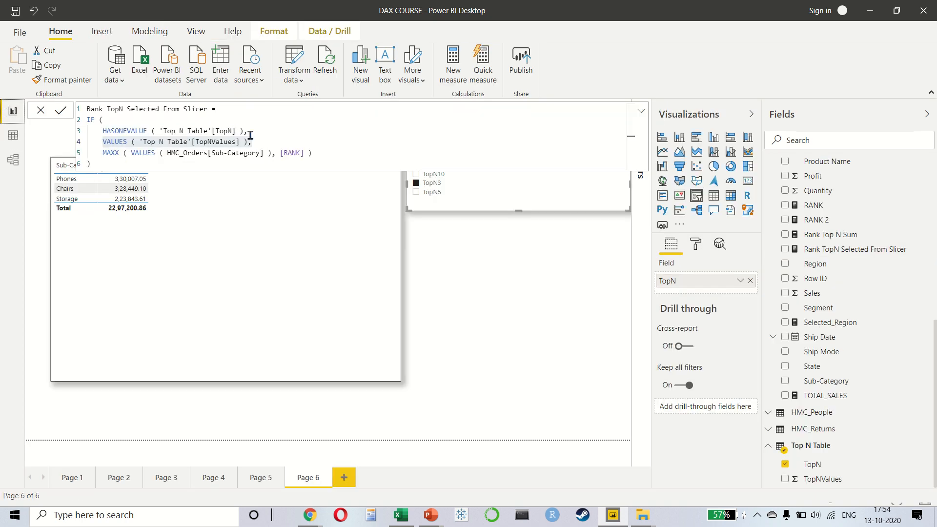
Step: Examine the formula's HASONEVALUE condition, clear the TopN3 slicer selection and examine the MAXX argument
left_click(121, 128)
left_click_drag(121, 127, 242, 129)
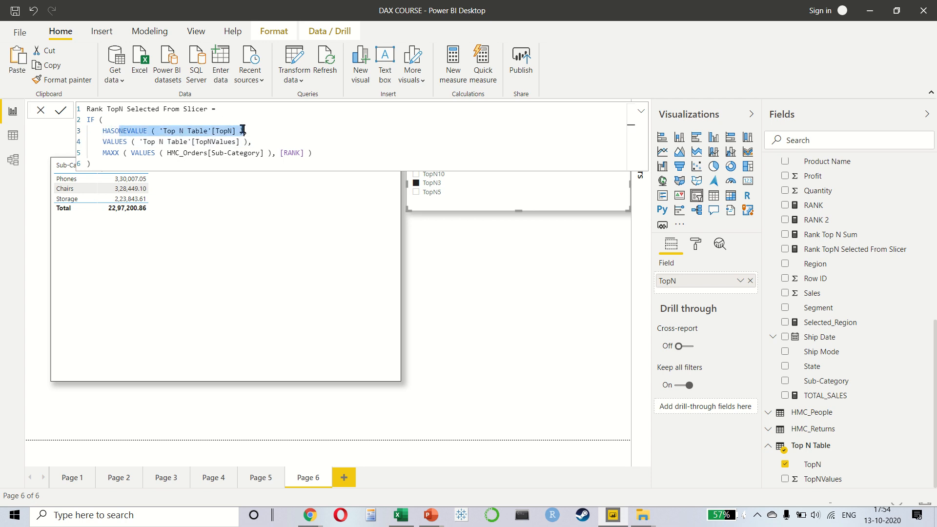
left_click(416, 183)
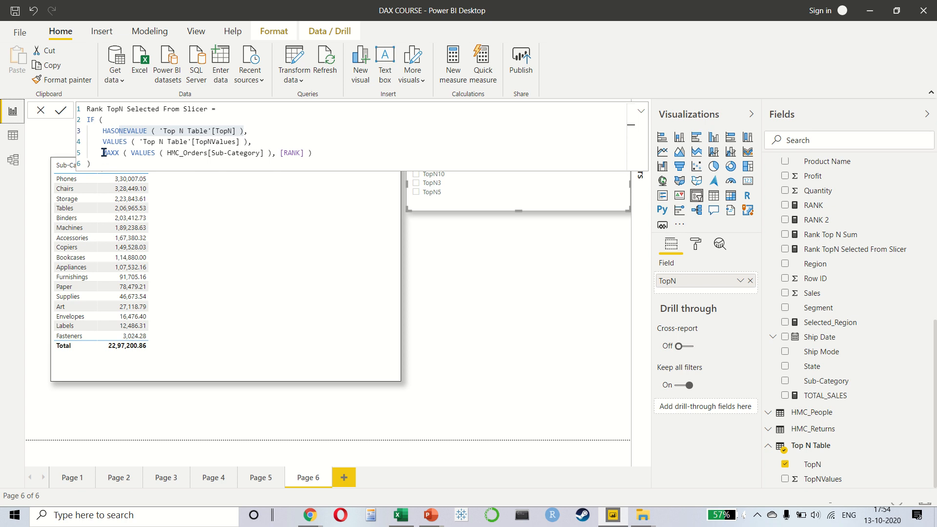
left_click_drag(104, 153, 322, 155)
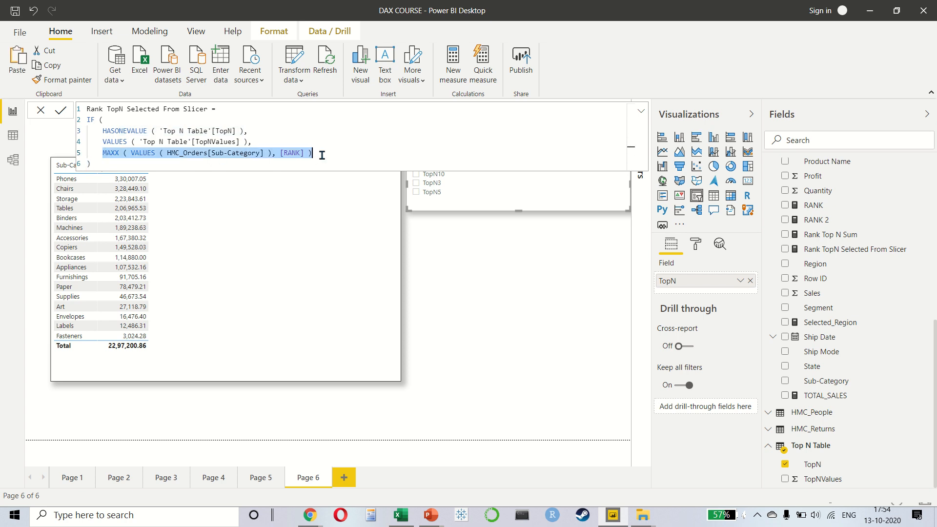
left_click(140, 153)
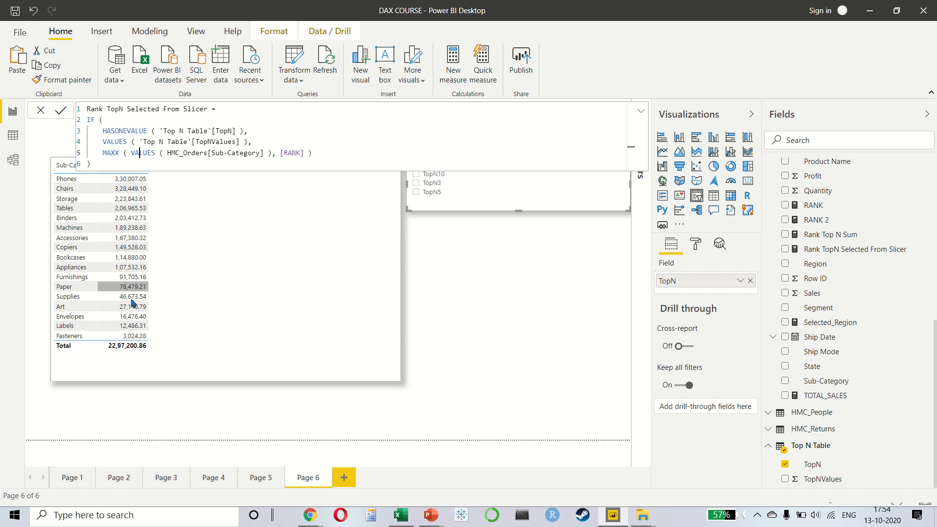
Step: Examine the Rank Top N Sum measure's formula, test TopN3 and TopN5 in the slicer against the Sub-Category table and clear the selection
left_click(381, 257)
left_click(852, 238)
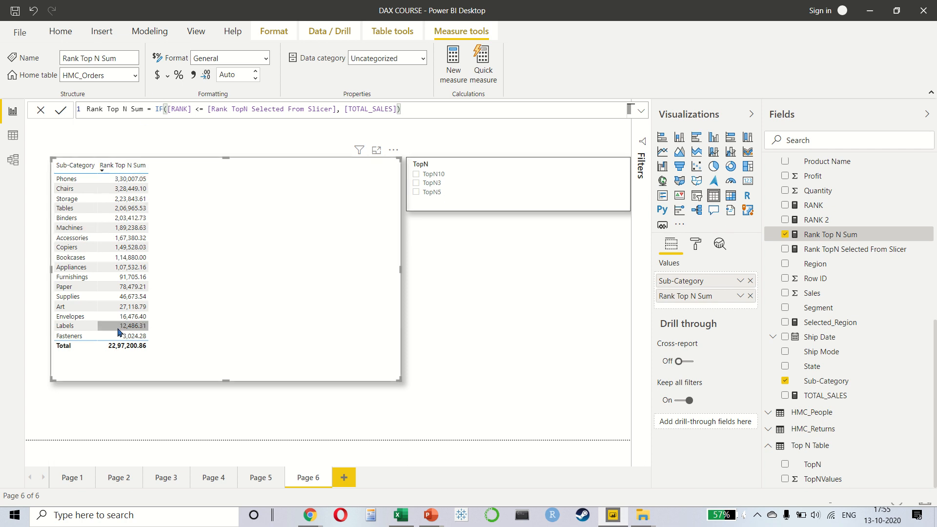
left_click(416, 182)
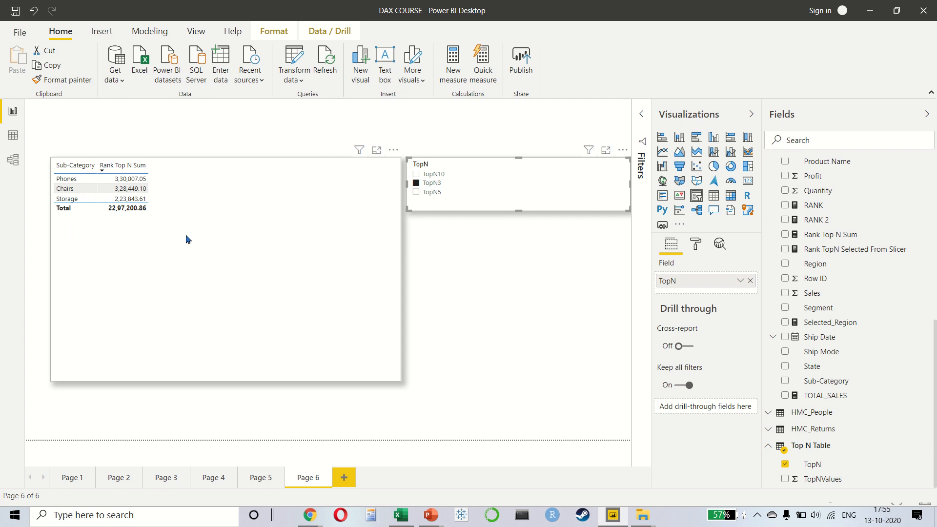
left_click(416, 192)
left_click(416, 192)
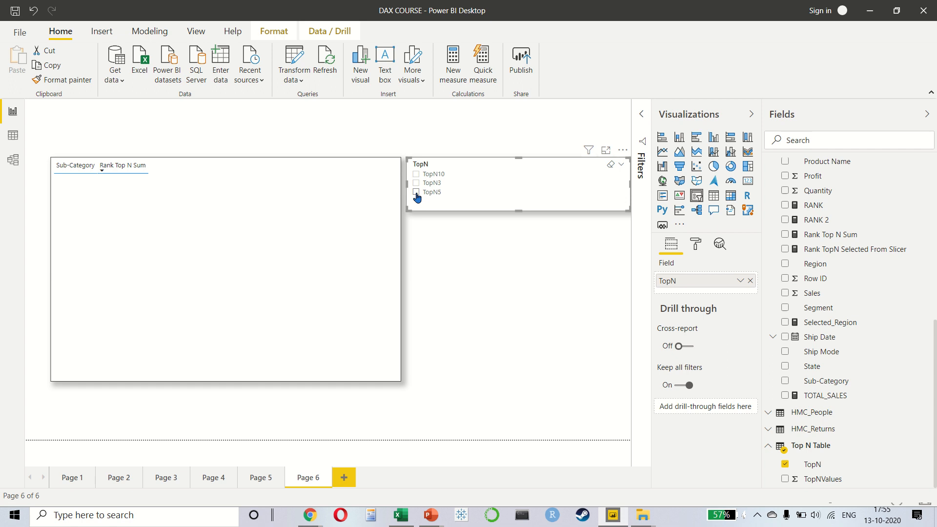
Step: Narrow the Sub-Category table to fit its two columns and place a duplicate of it between the table and the TopN slicer
left_click(299, 255)
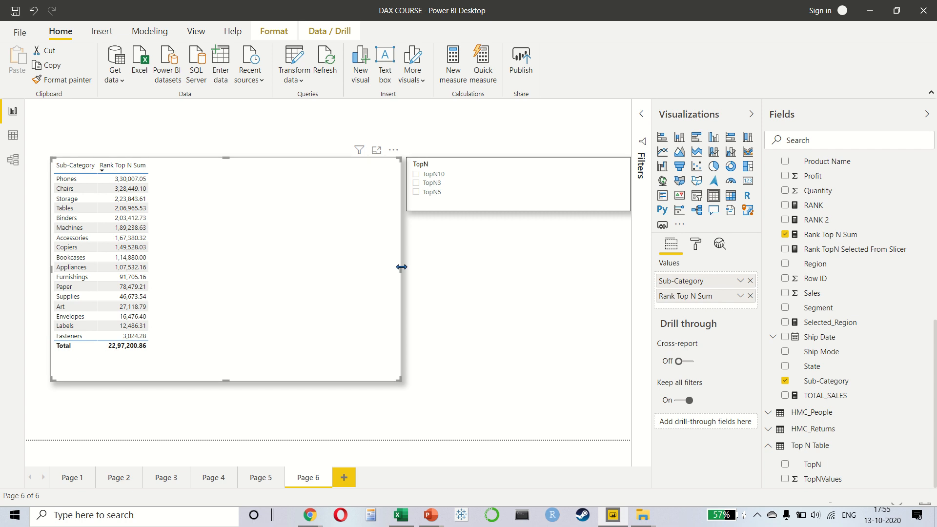
left_click_drag(400, 269, 176, 276)
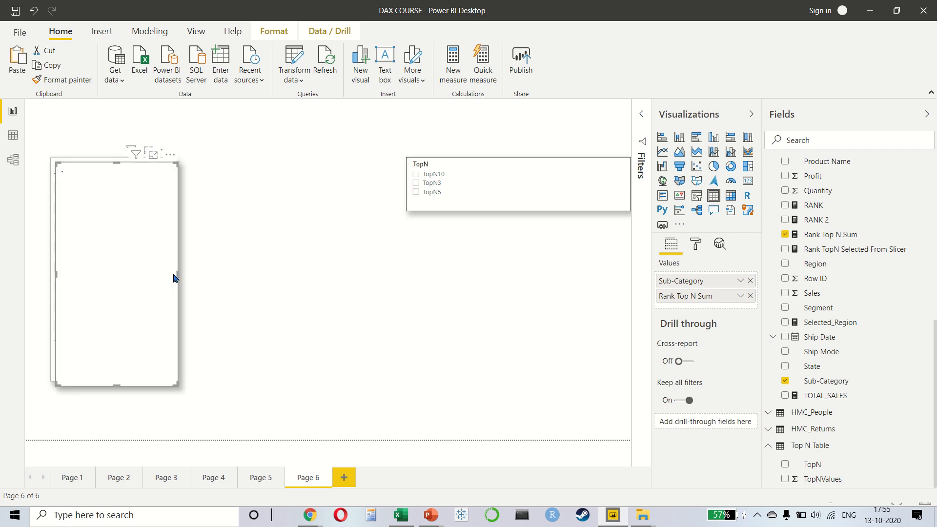
key("ctrl+v")
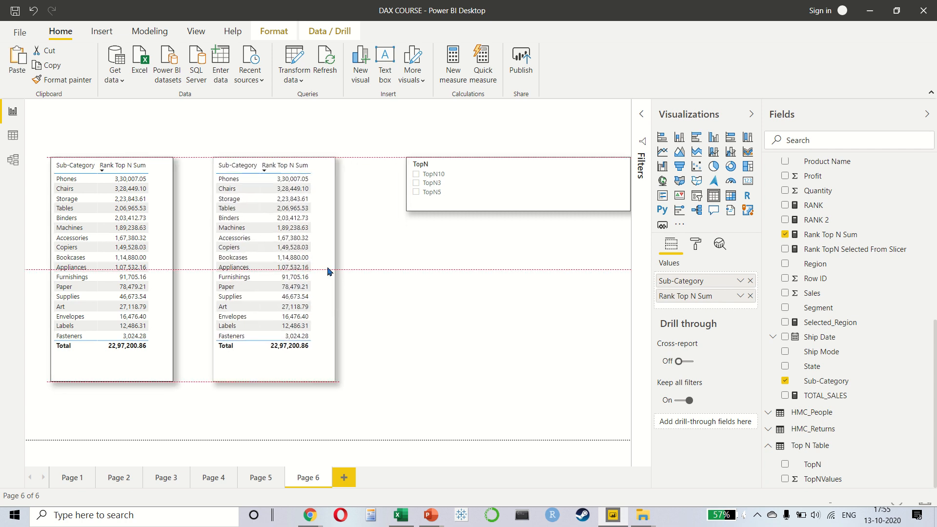
Step: Convert the duplicated table to a stacked bar chart and widen it on both sides to fill the gap between table and slicer
left_click(662, 137)
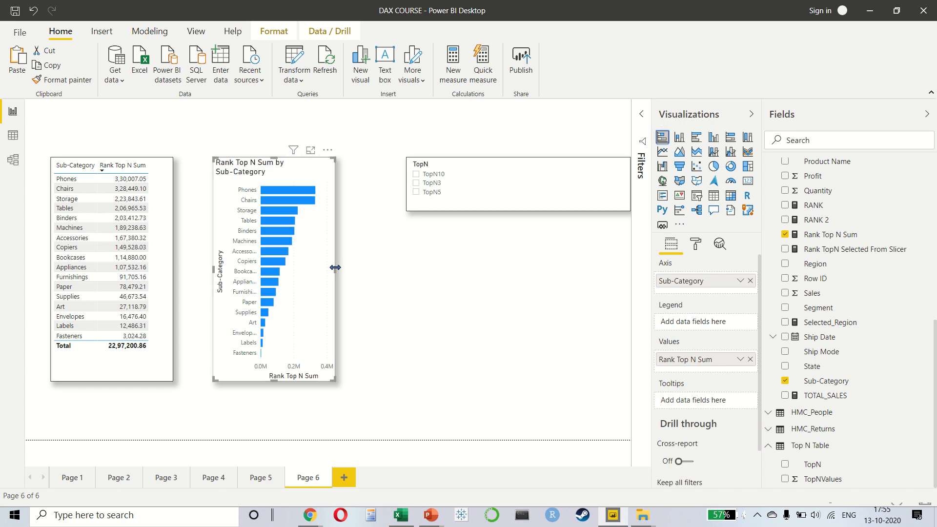
left_click_drag(335, 267, 396, 265)
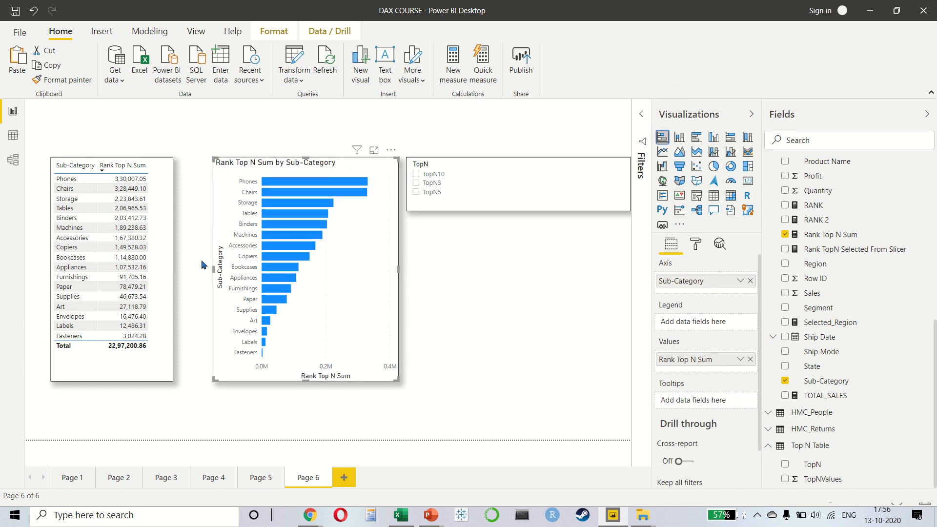
left_click_drag(212, 268, 193, 268)
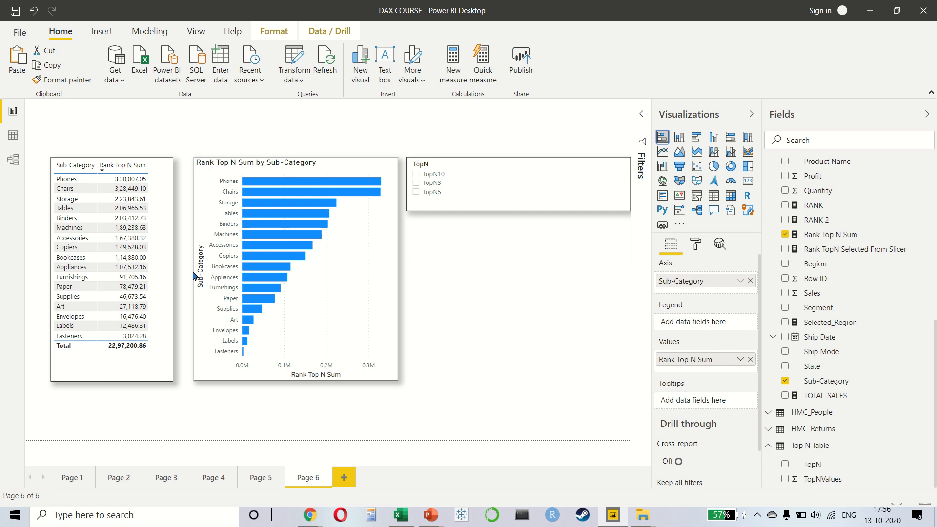
Step: Check the table and bar chart with TopN3, TopN5 and TopN10 chosen in turn in the slicer, and clear the selection
left_click(417, 184)
left_click(416, 192)
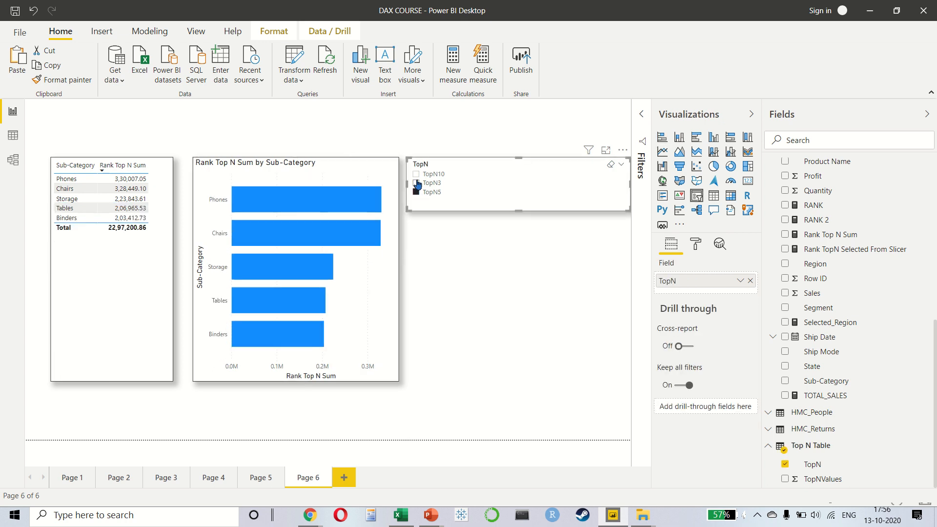
left_click(416, 175)
left_click(416, 177)
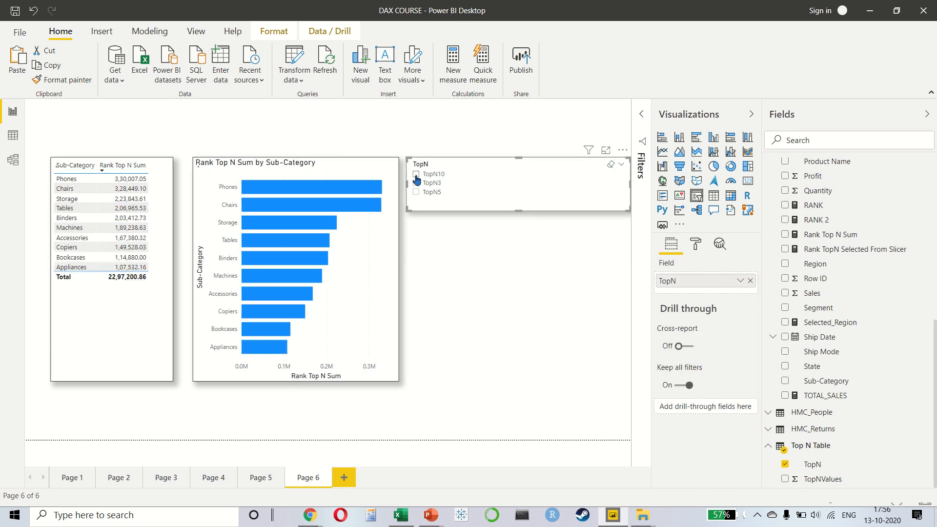